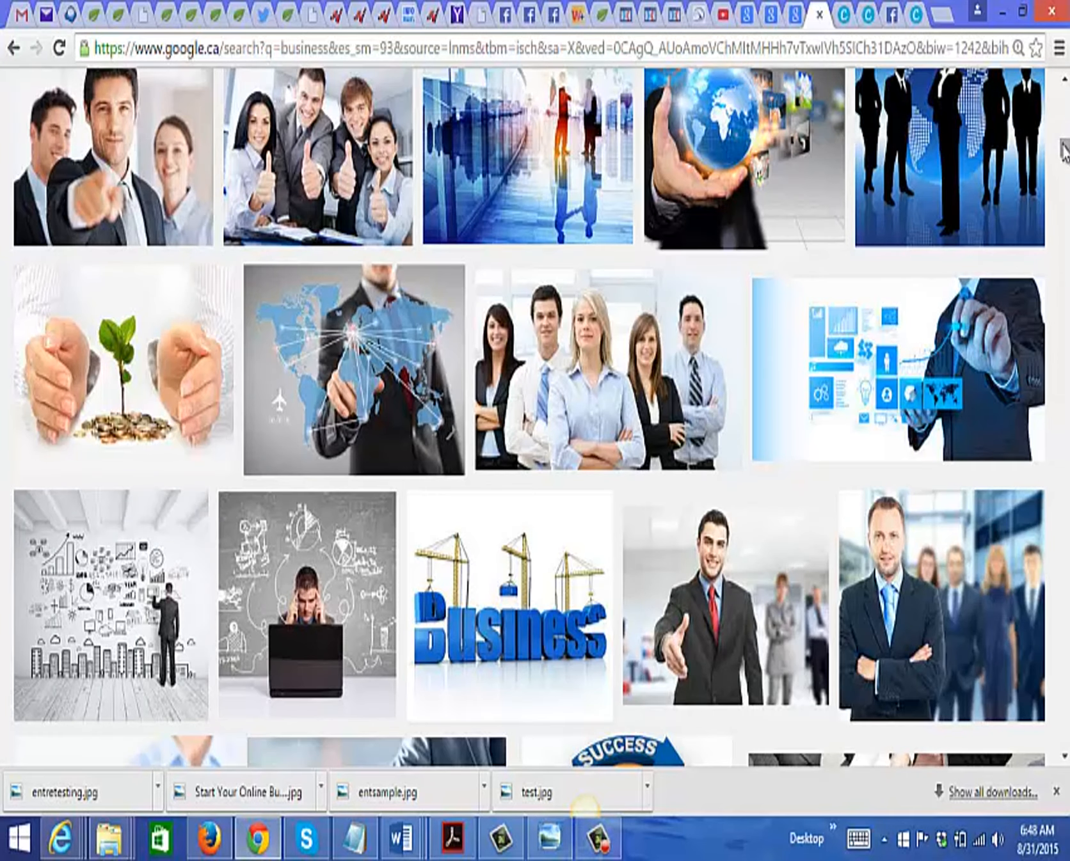
Step: Save the image of hands pointing at a printed bar chart from the business results as businessexample.jpg
left_click_drag(1064, 153, 1064, 104)
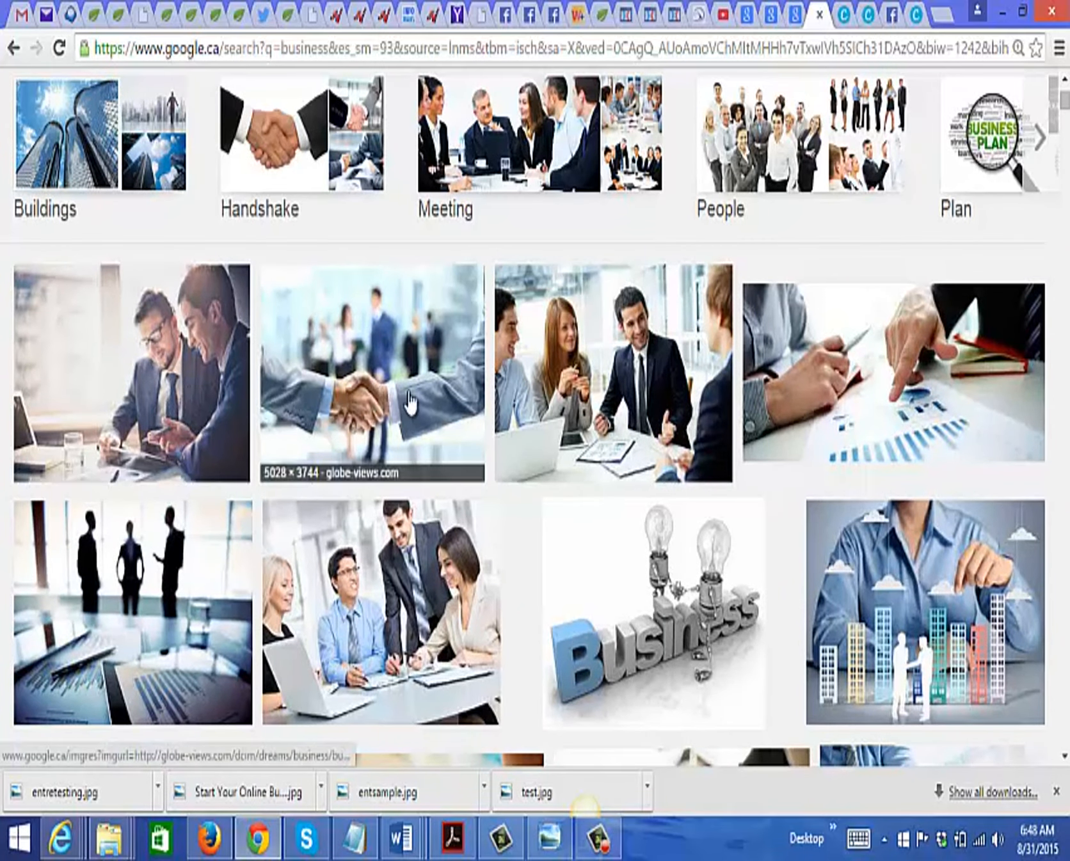
right_click(825, 413)
left_click(861, 571)
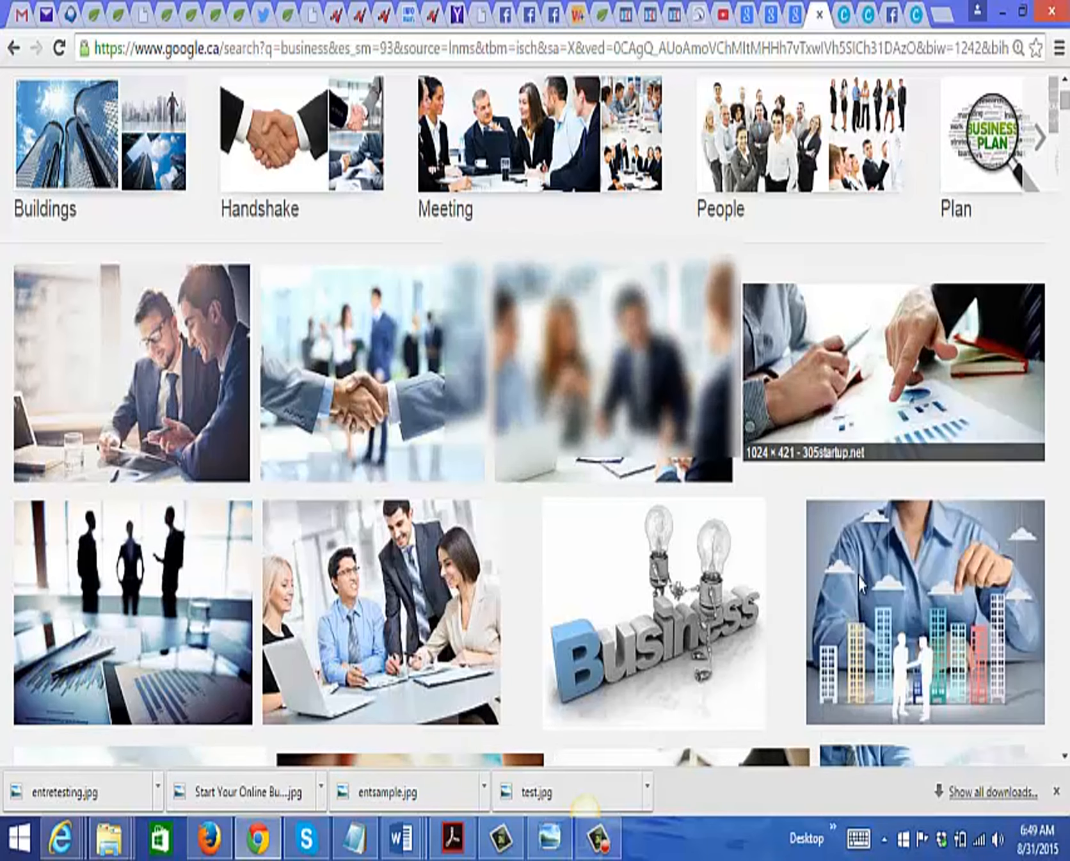
left_click(444, 506)
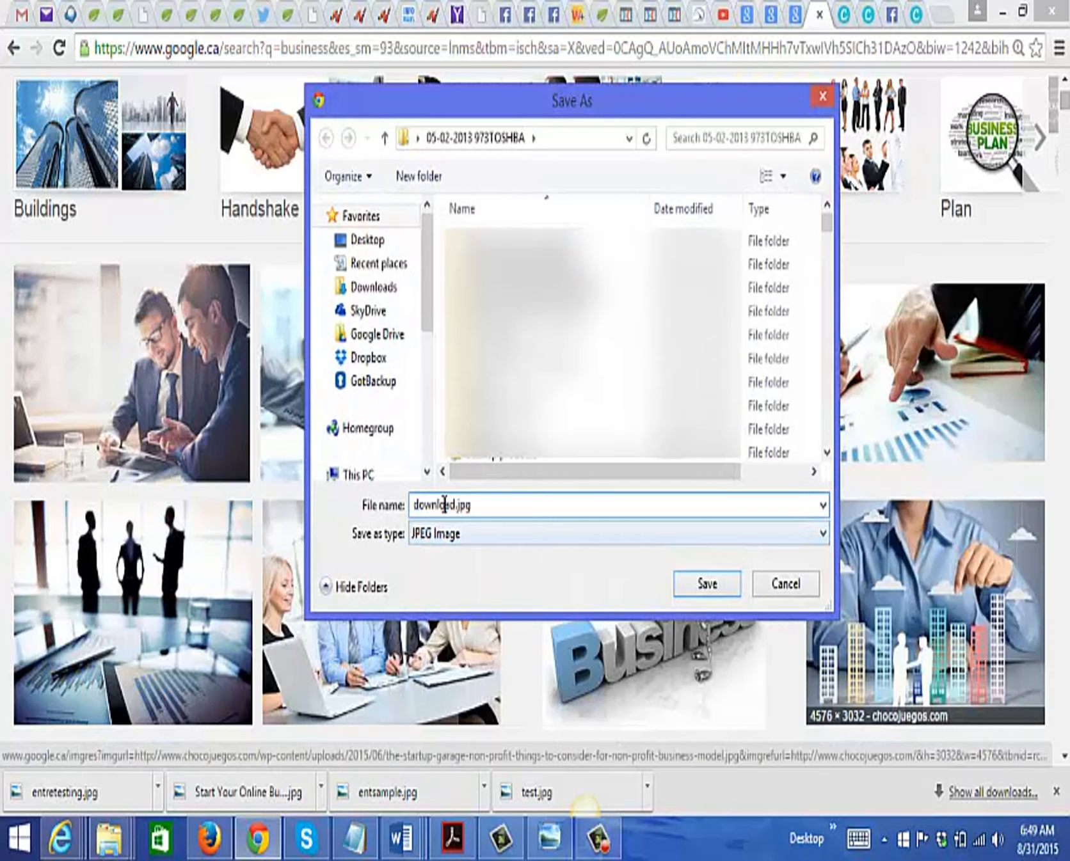
left_click_drag(413, 505, 456, 506)
type("businessexample")
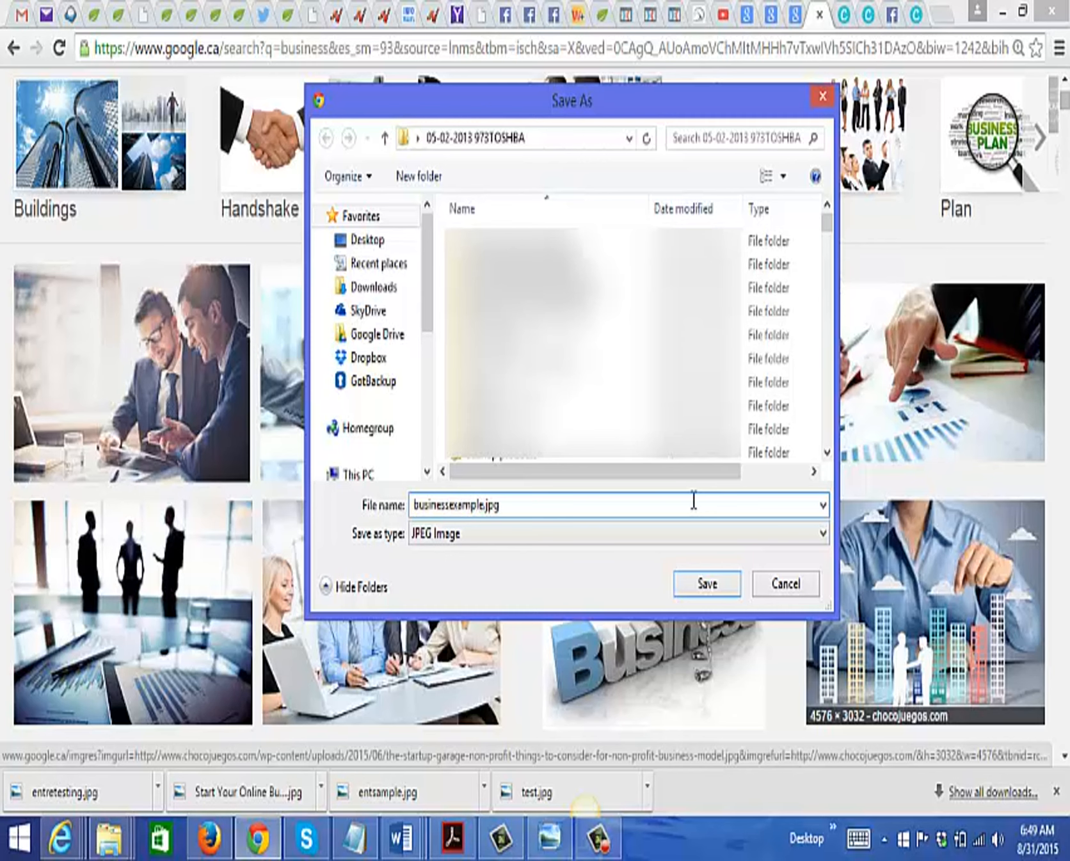
left_click(697, 584)
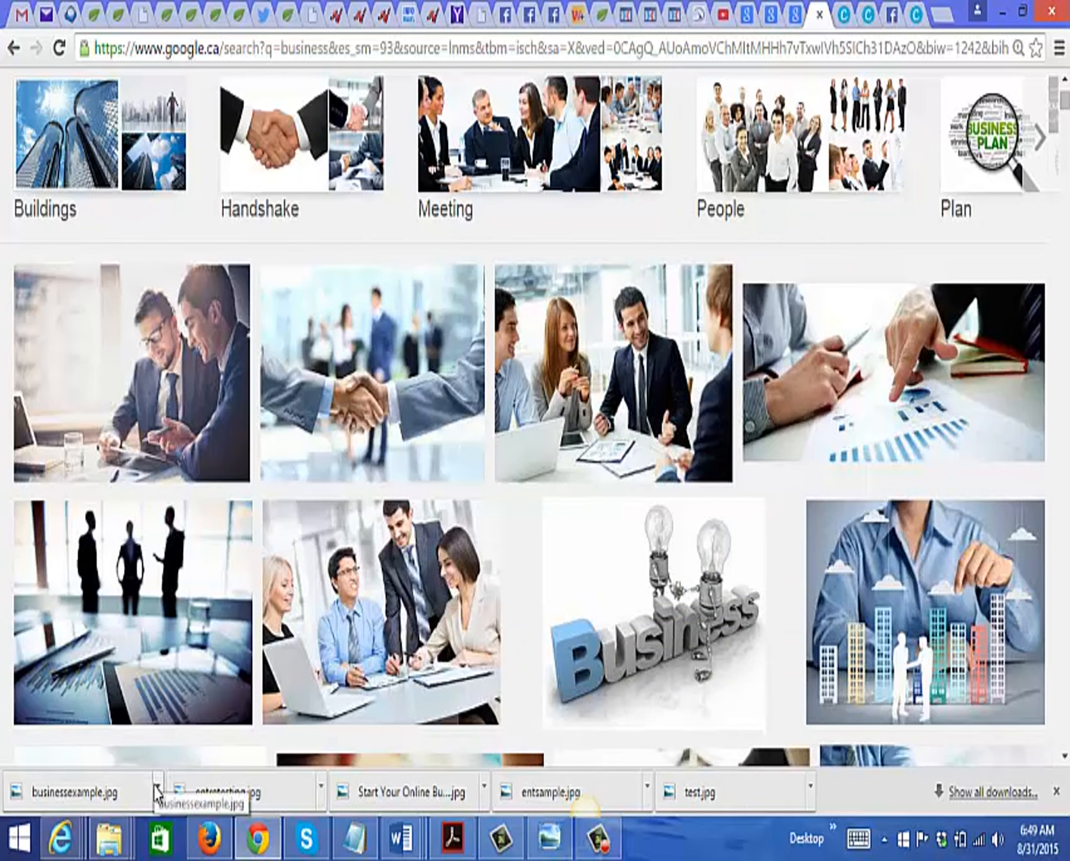
Step: Switch to Canva and create a new Presentation design
left_click(843, 19)
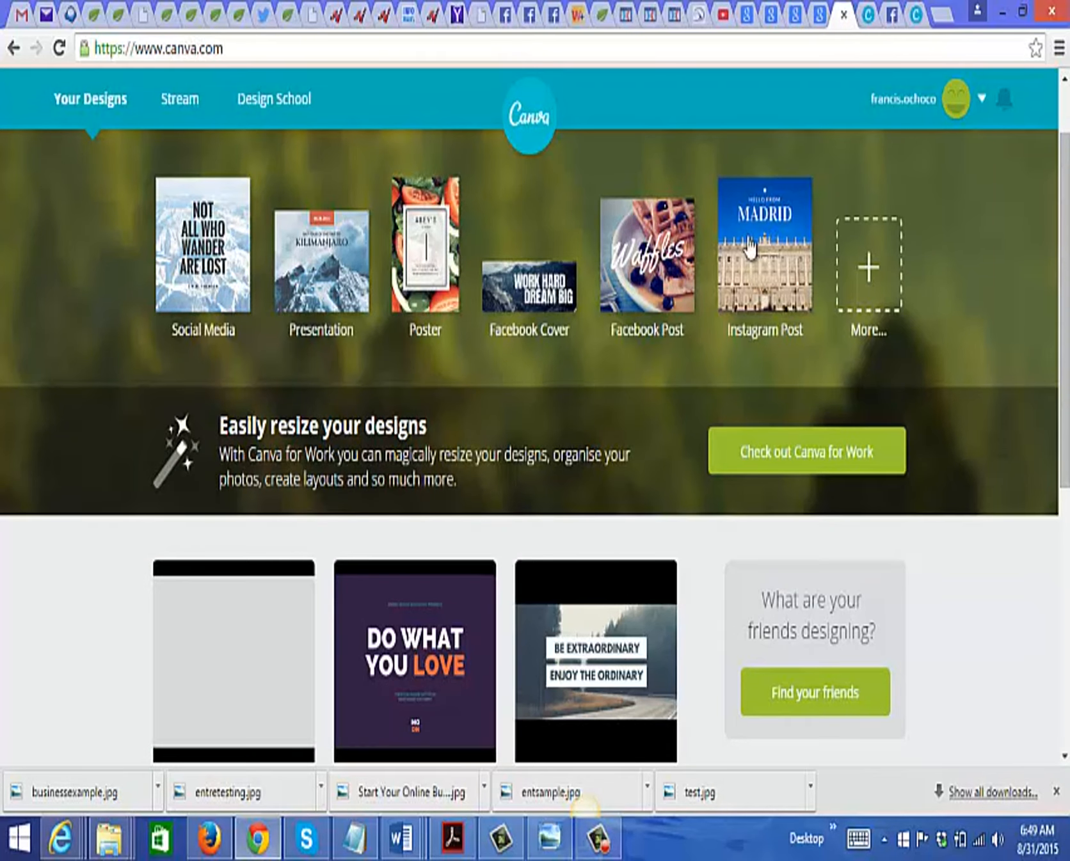
scroll(535, 448, "down", 3)
left_click_drag(1066, 387, 1066, 250)
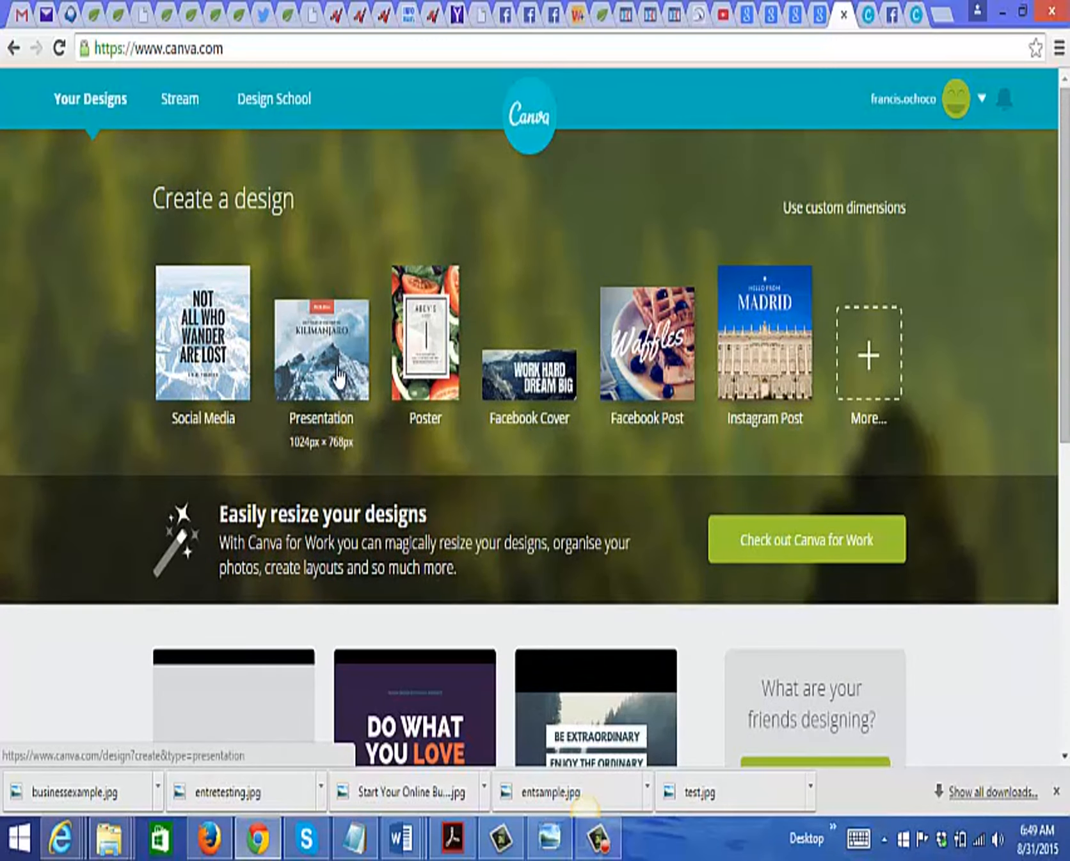
left_click(329, 330)
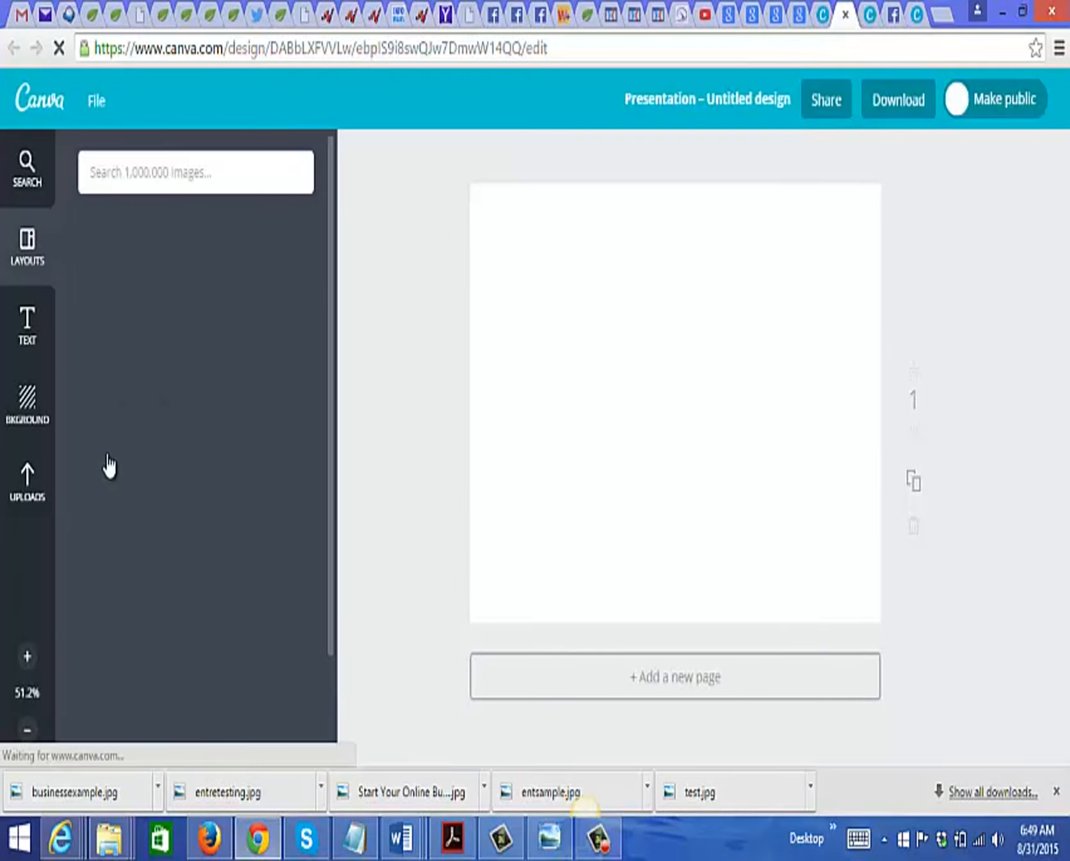
Step: Upload businessexample.jpg to the design's own images
left_click(27, 486)
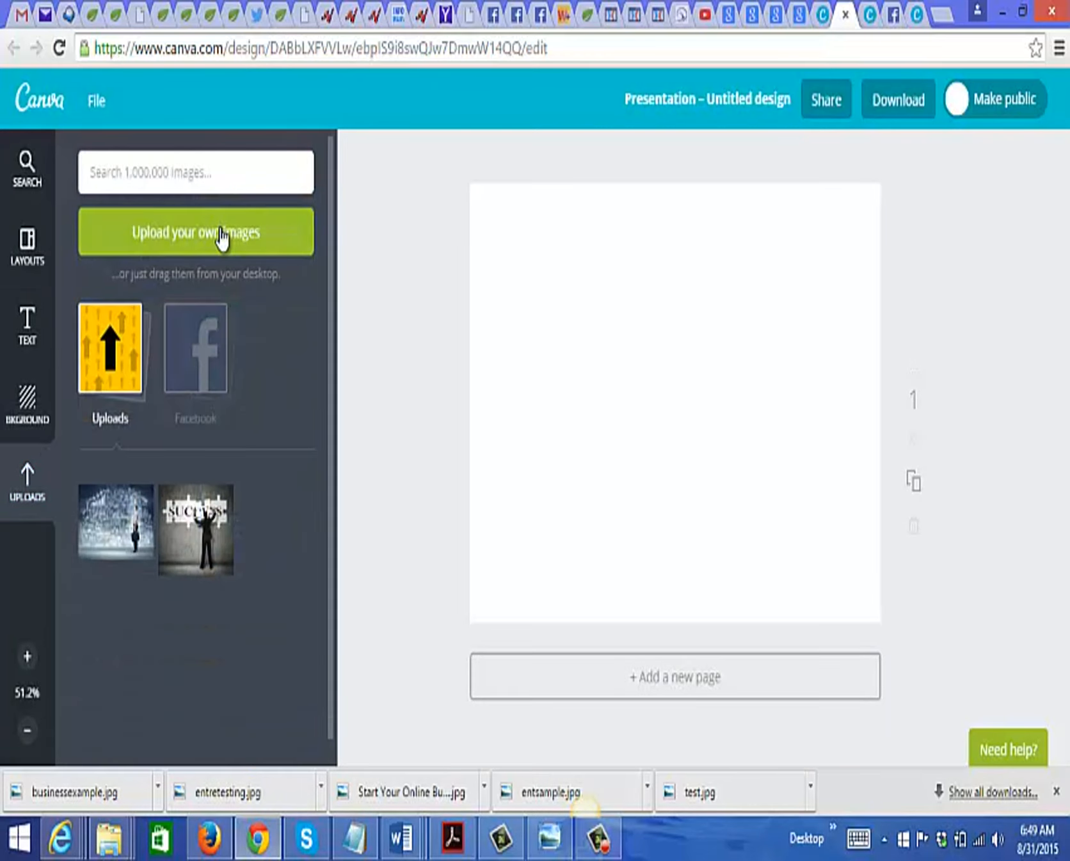
left_click(221, 238)
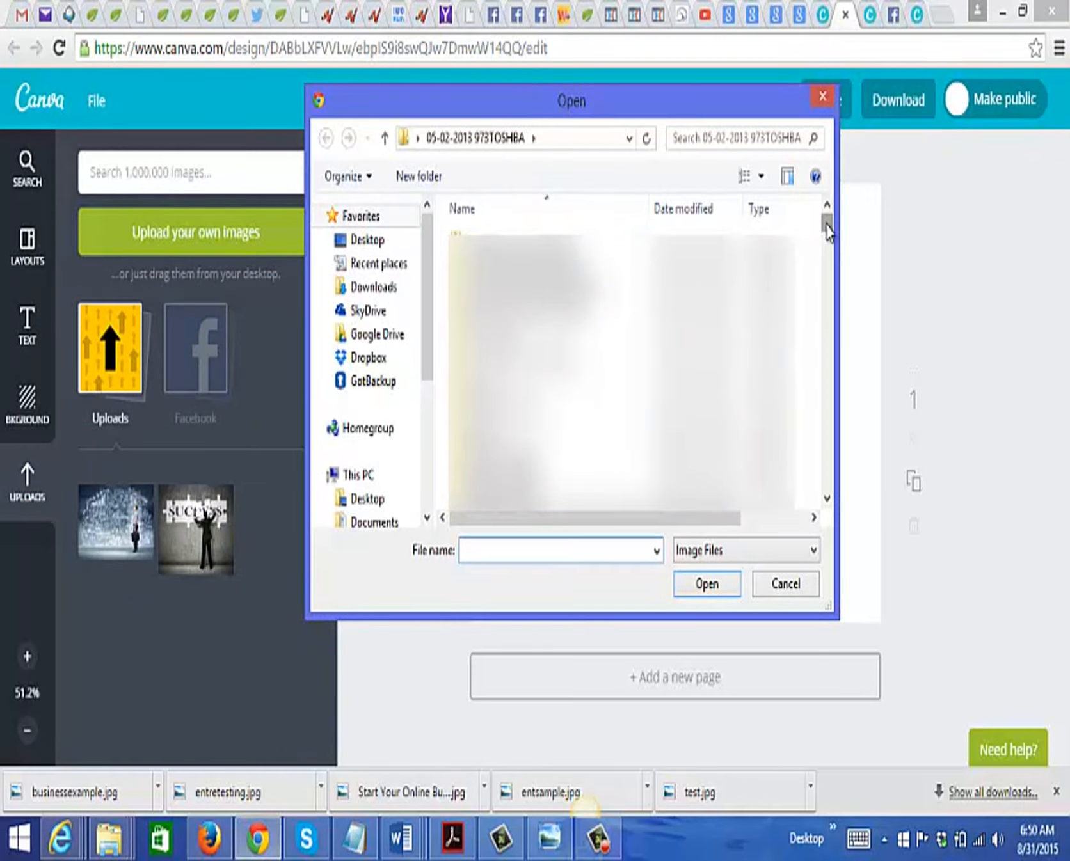
left_click_drag(827, 231, 824, 479)
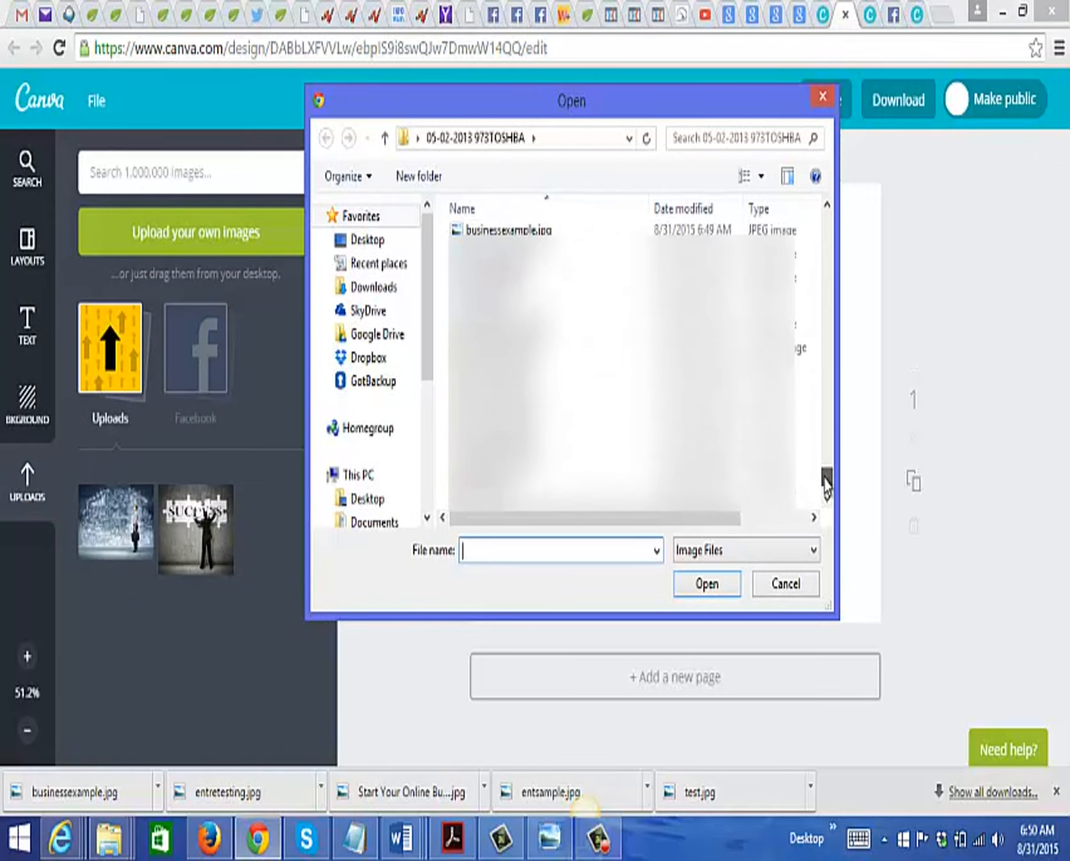
left_click(524, 228)
left_click(707, 584)
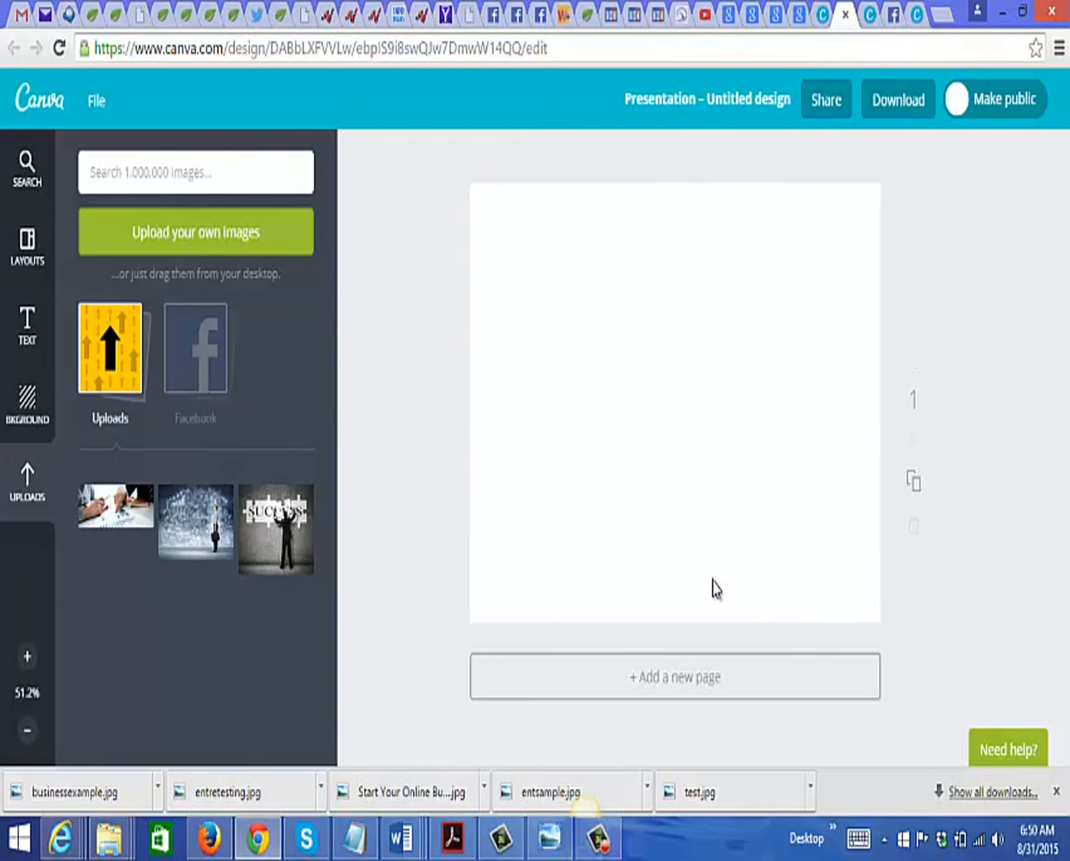
Step: Place the uploaded chart photo on the blank page and enlarge it until it covers the whole page
left_click(115, 508)
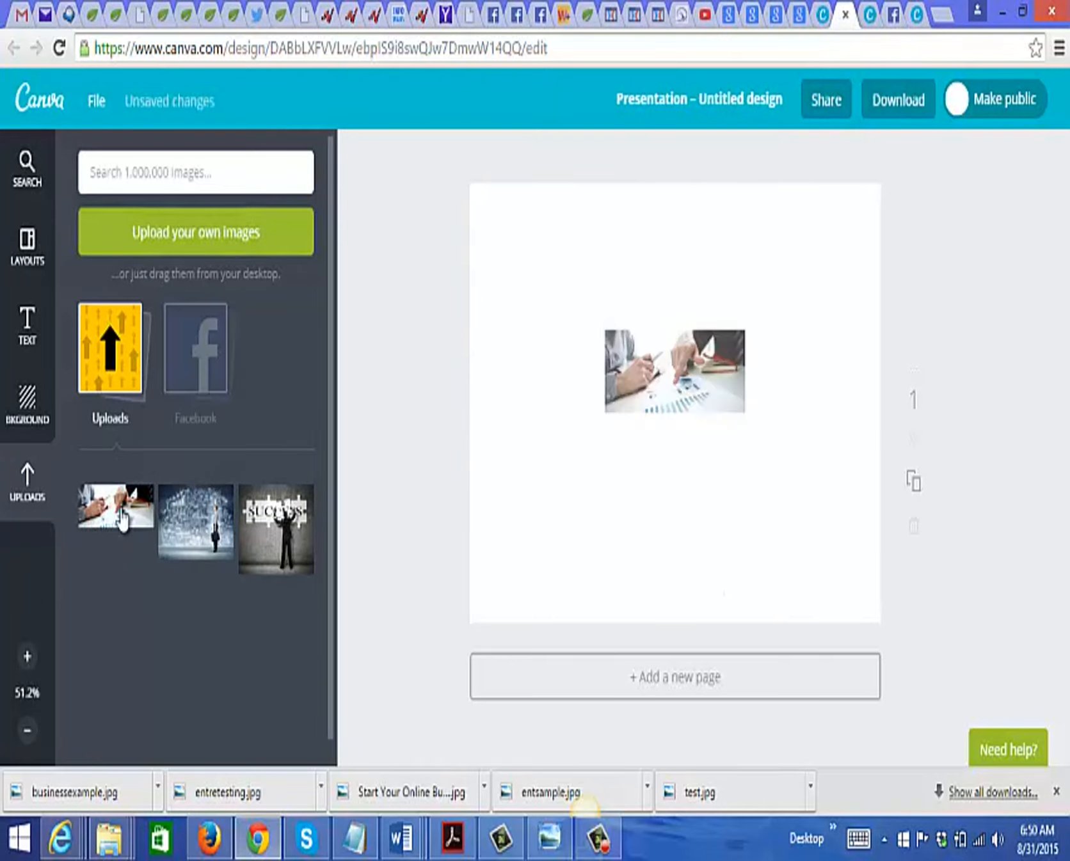
left_click_drag(603, 360, 532, 284)
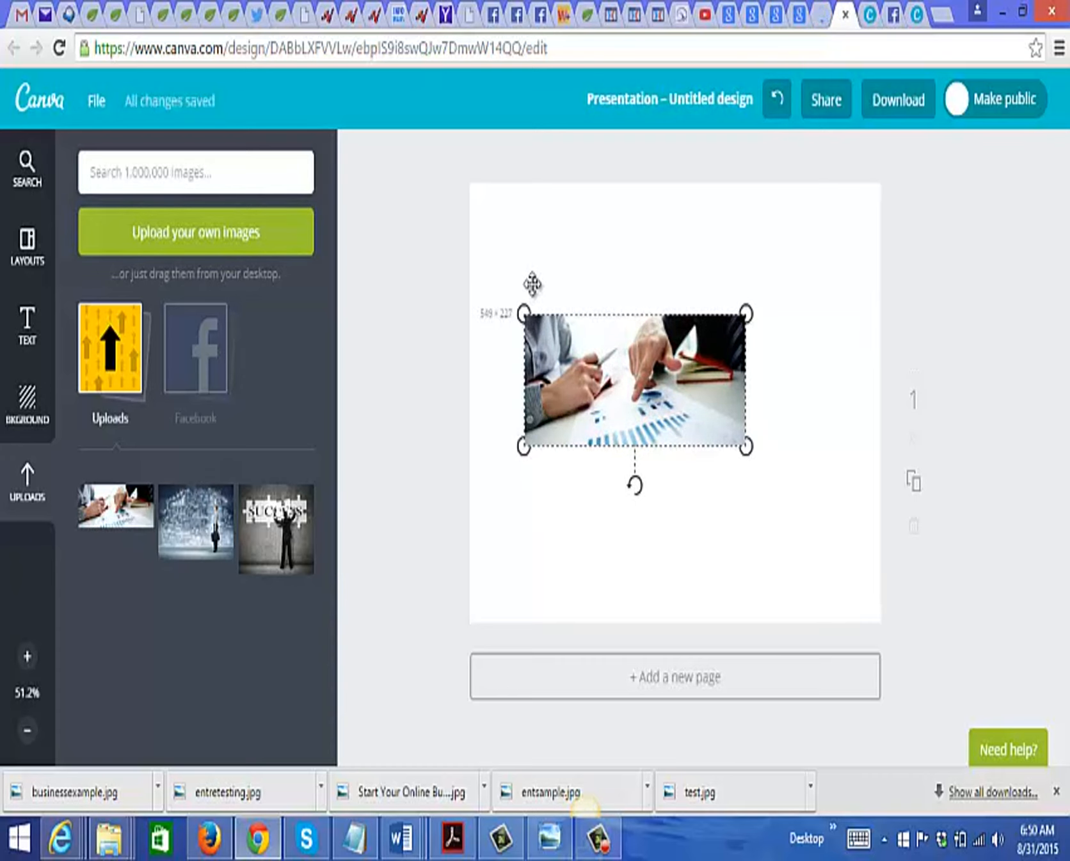
left_click_drag(532, 284, 487, 254)
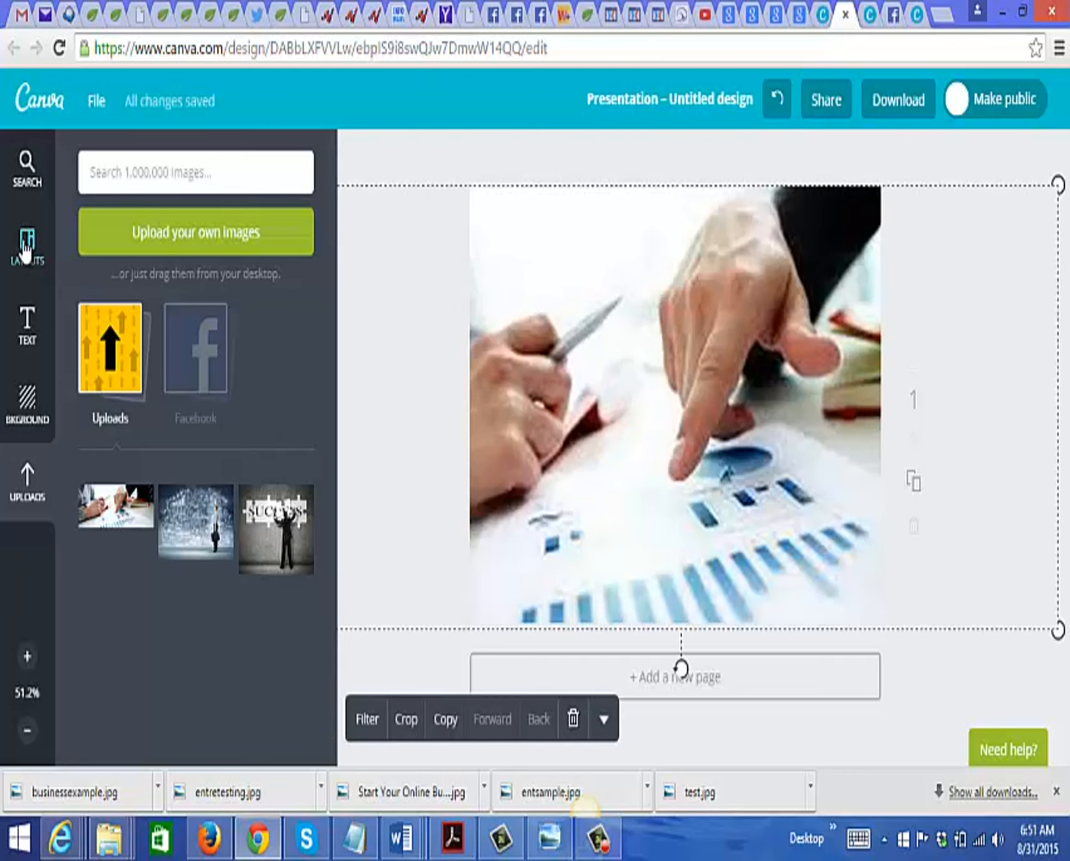
Step: Add a heading over the photo reading "Start an online business with this free report"
left_click(25, 349)
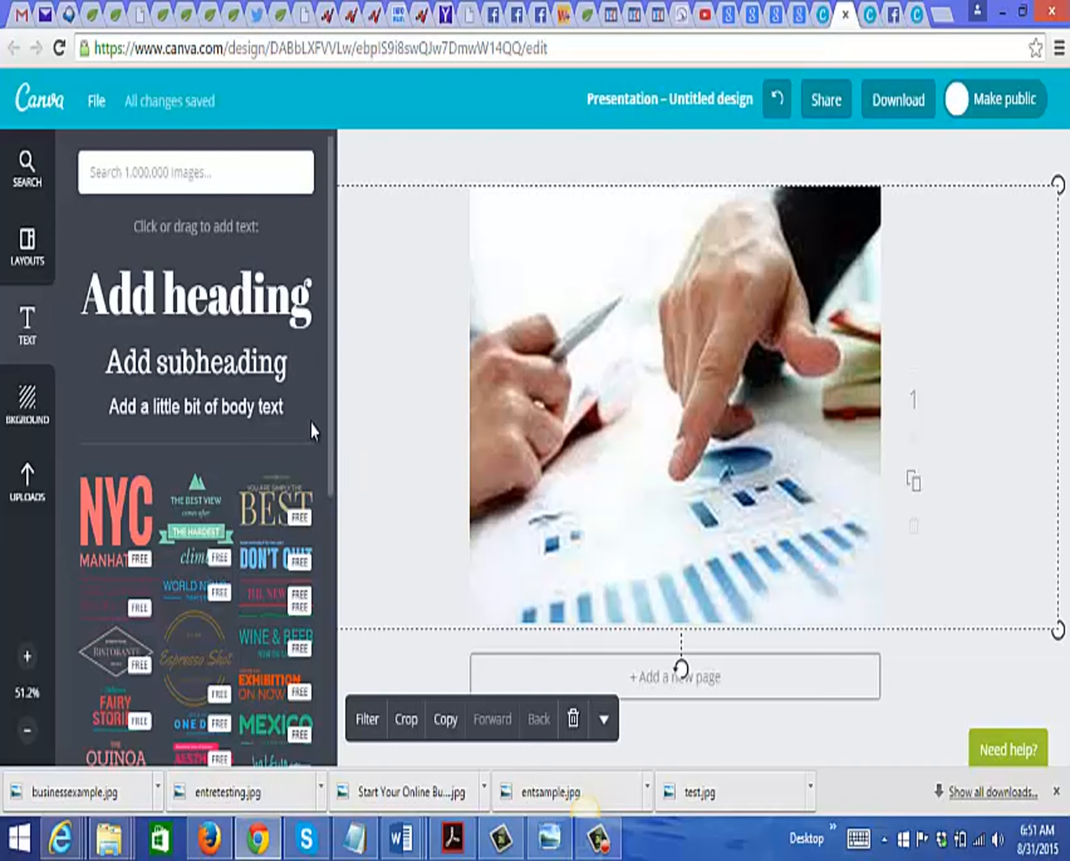
left_click(208, 318)
left_click_drag(663, 426, 742, 425)
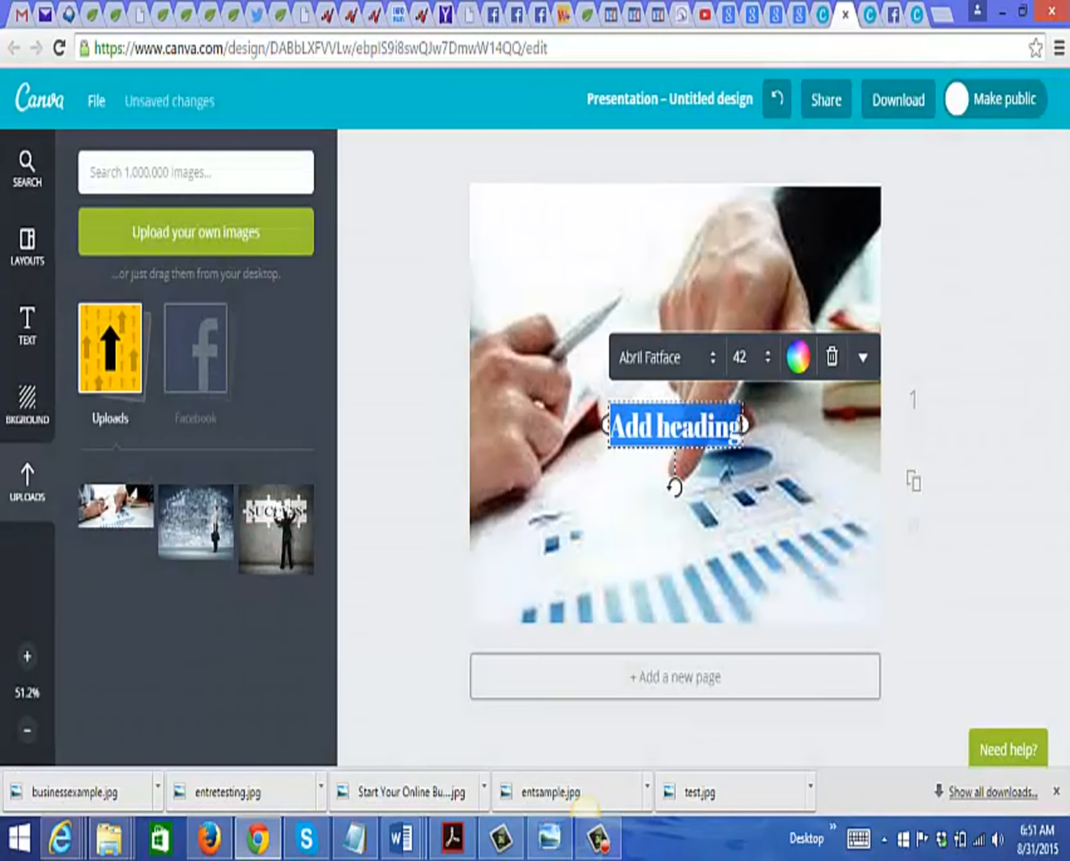
type("Star")
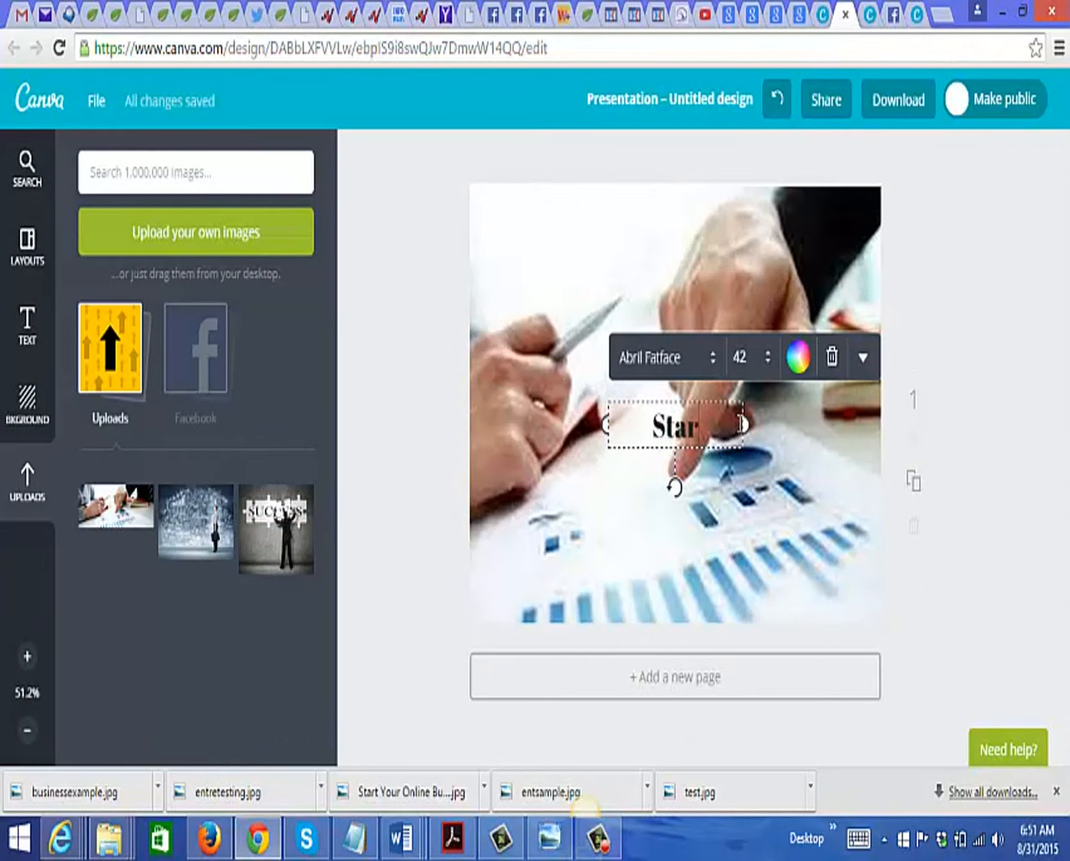
type("t an online business")
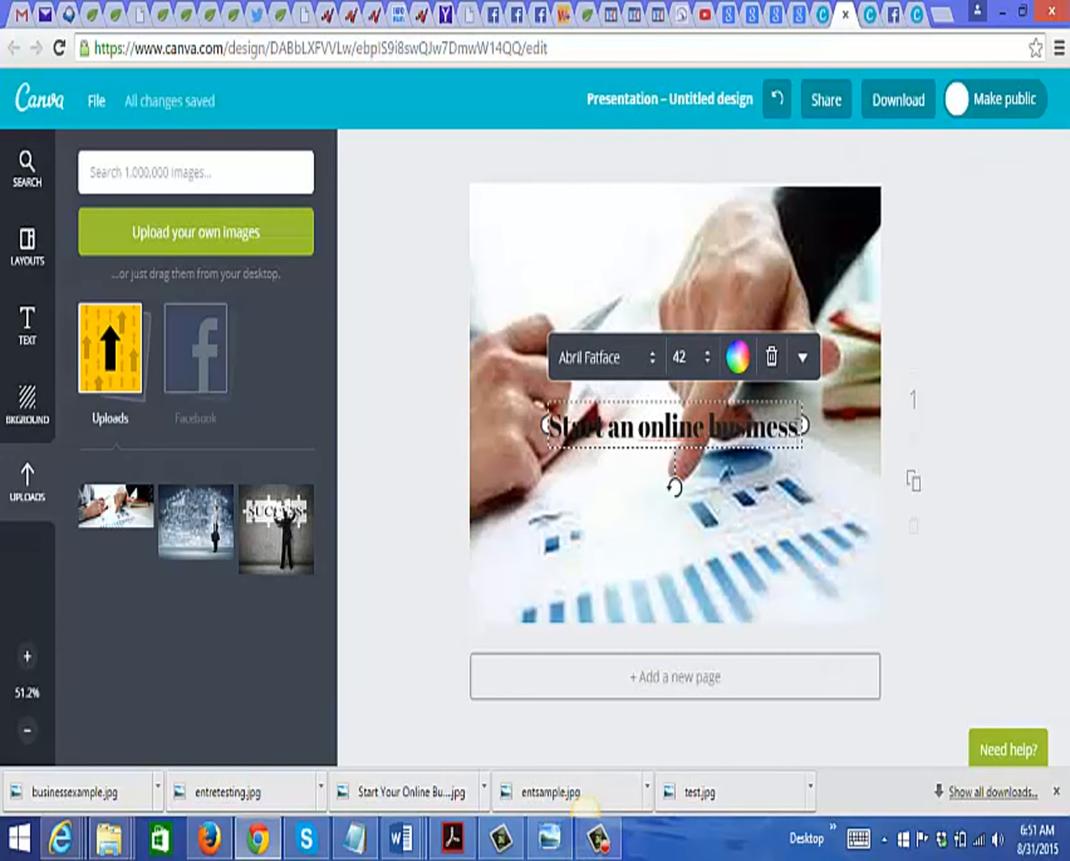
type("wi")
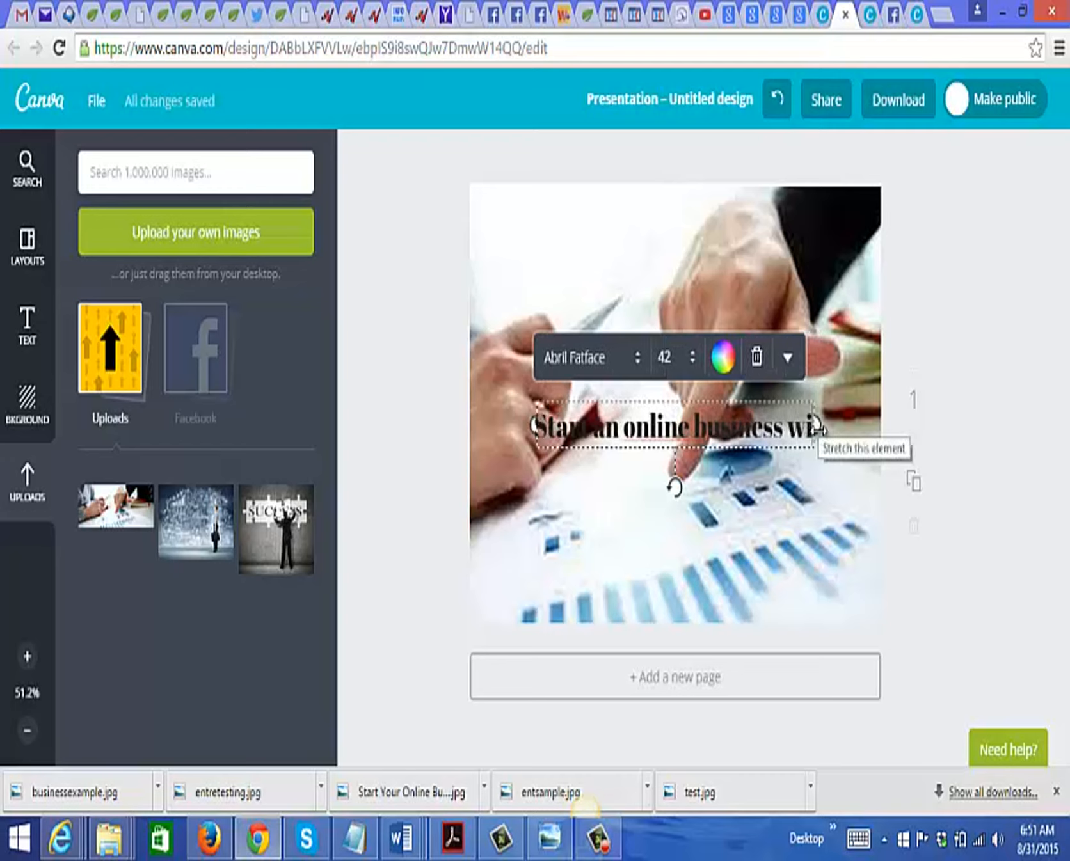
type("th this")
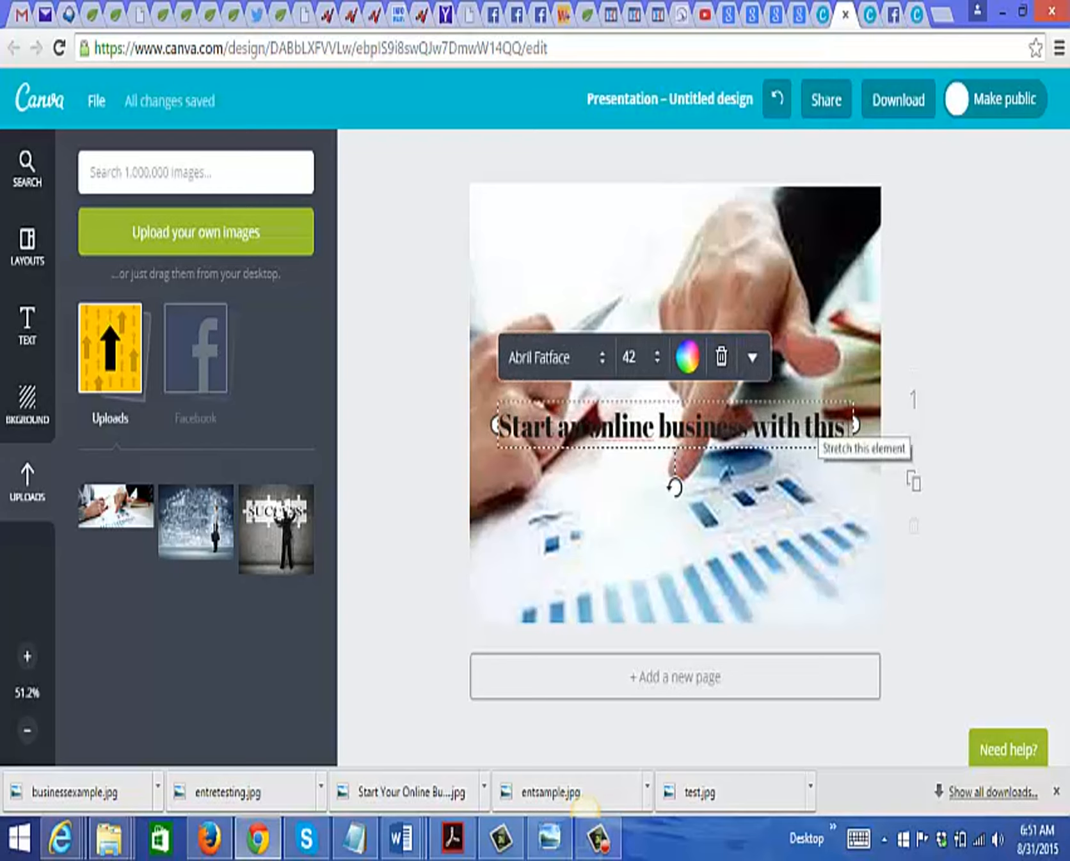
type(" free report")
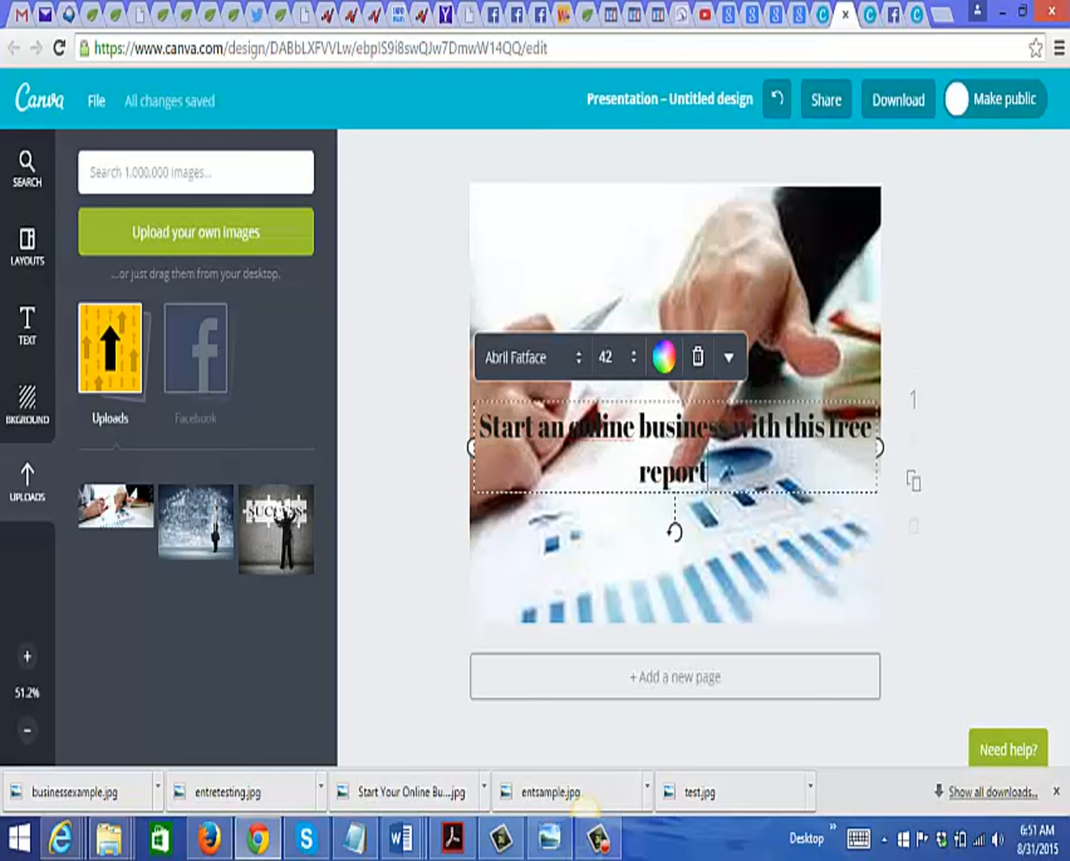
Step: Change the colour of the whole heading text to red
left_click_drag(480, 429, 710, 492)
left_click(547, 427)
left_click_drag(481, 423, 716, 477)
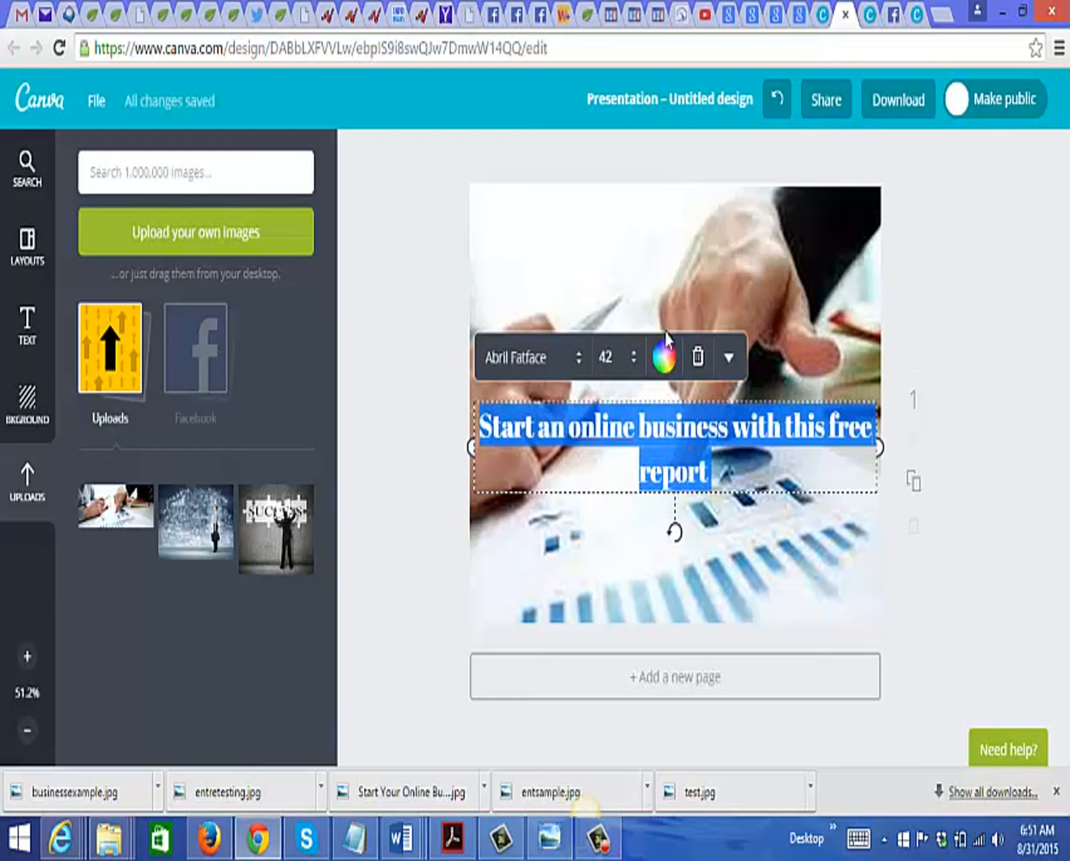
left_click(665, 357)
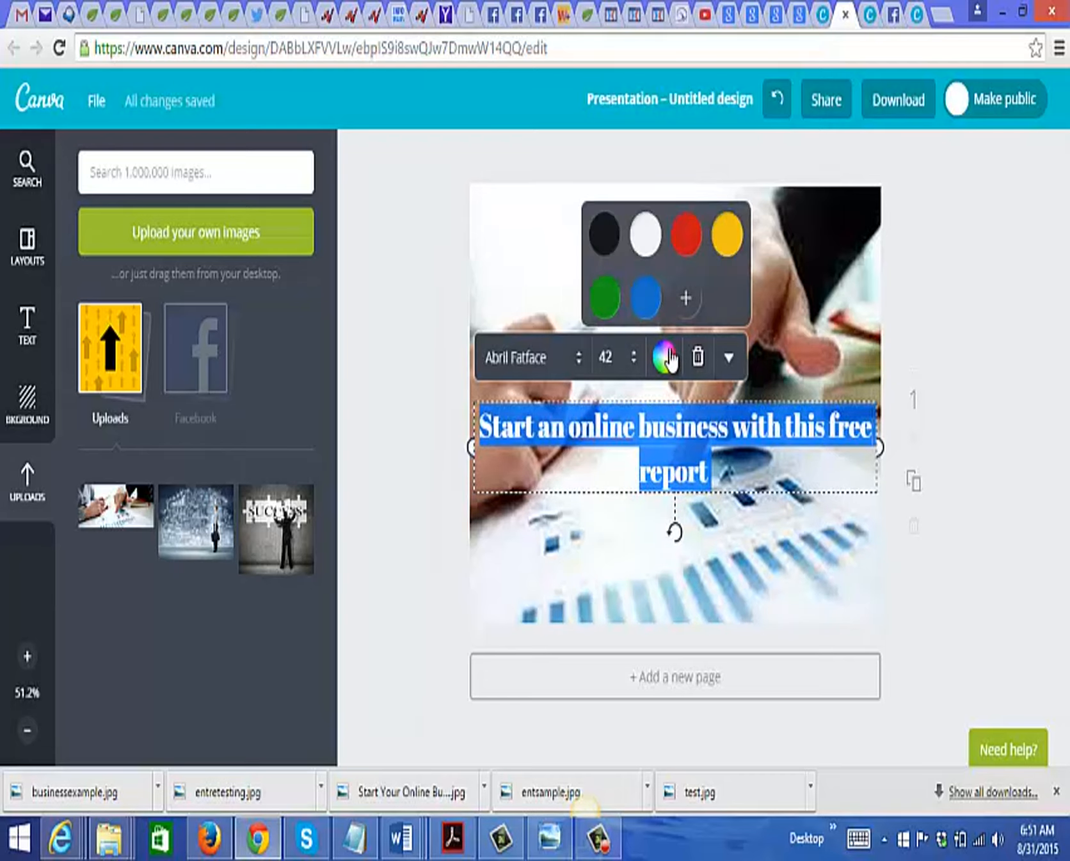
left_click(688, 251)
left_click(982, 454)
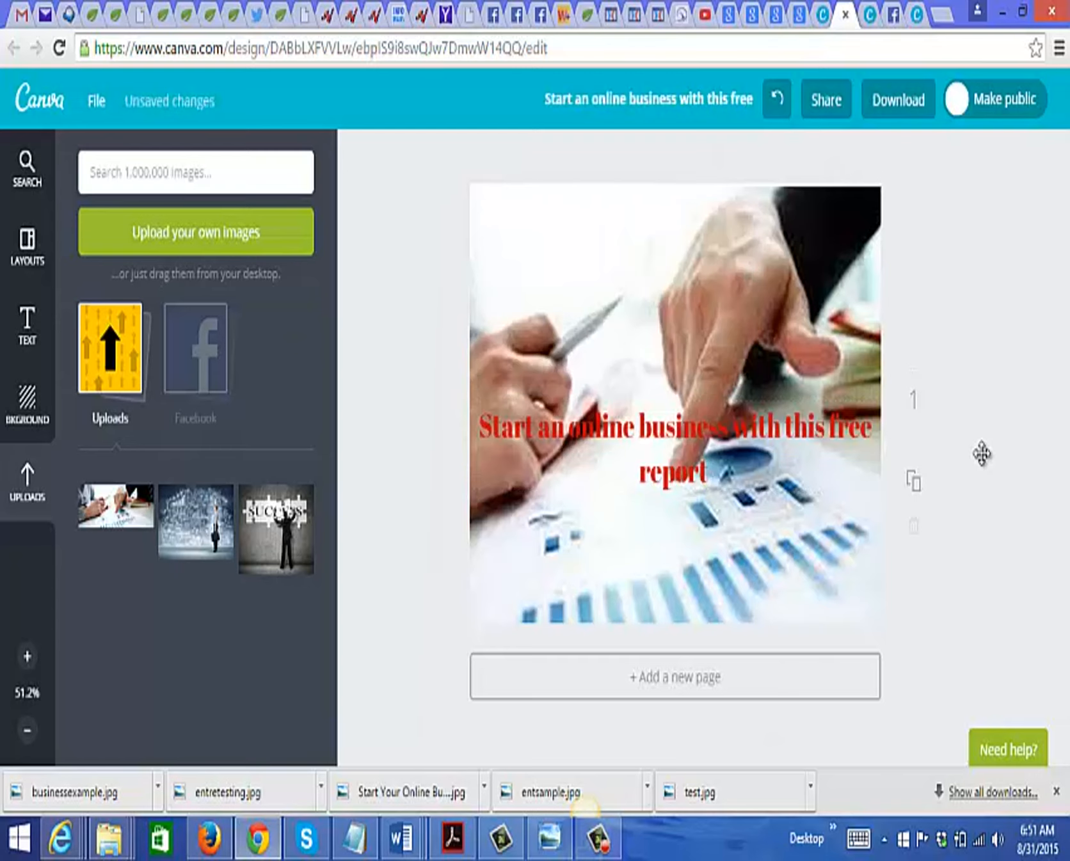
left_click(707, 441)
left_click(704, 440)
left_click_drag(704, 441, 699, 473)
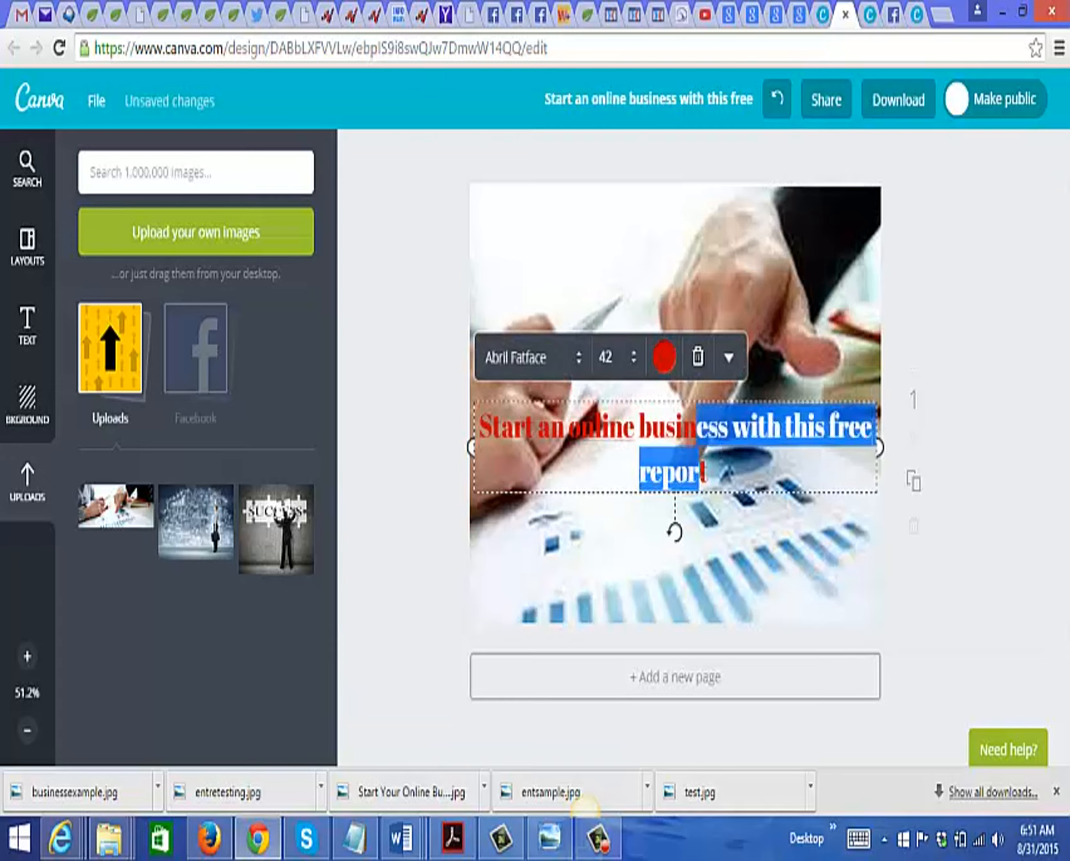
left_click(1012, 478)
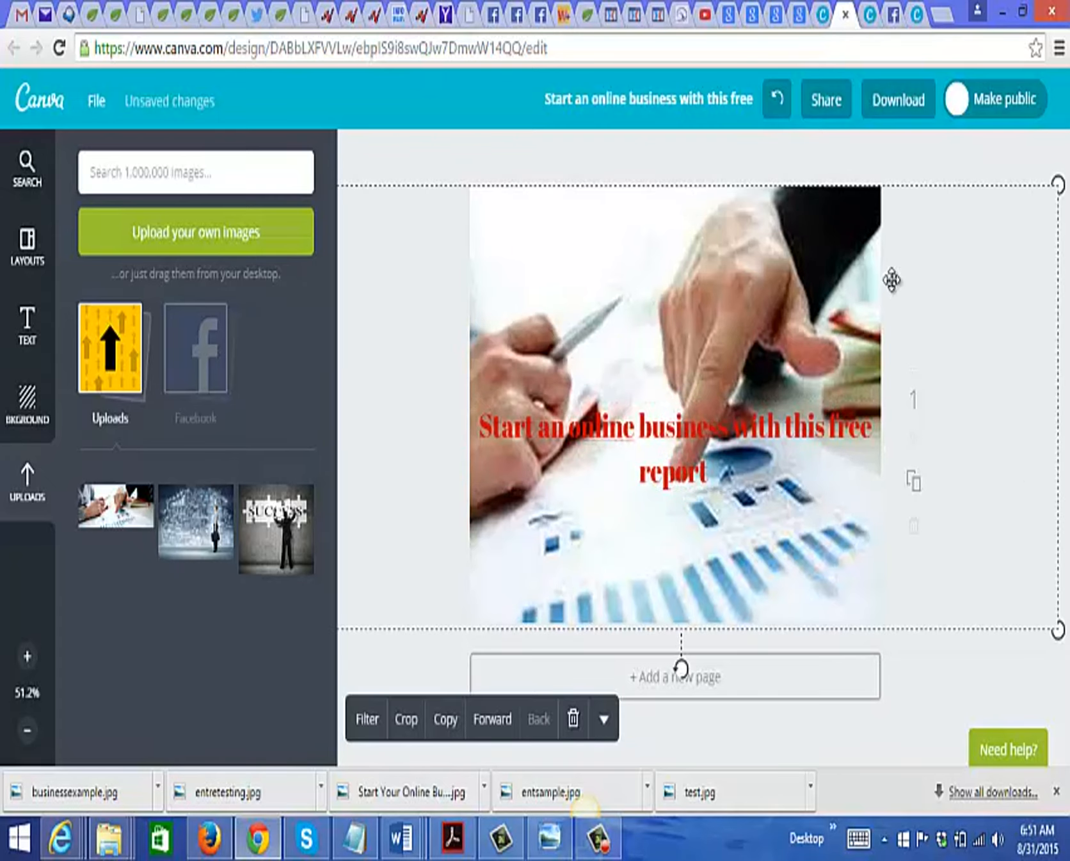
Step: Download the finished design as a JPG image for web
left_click(591, 144)
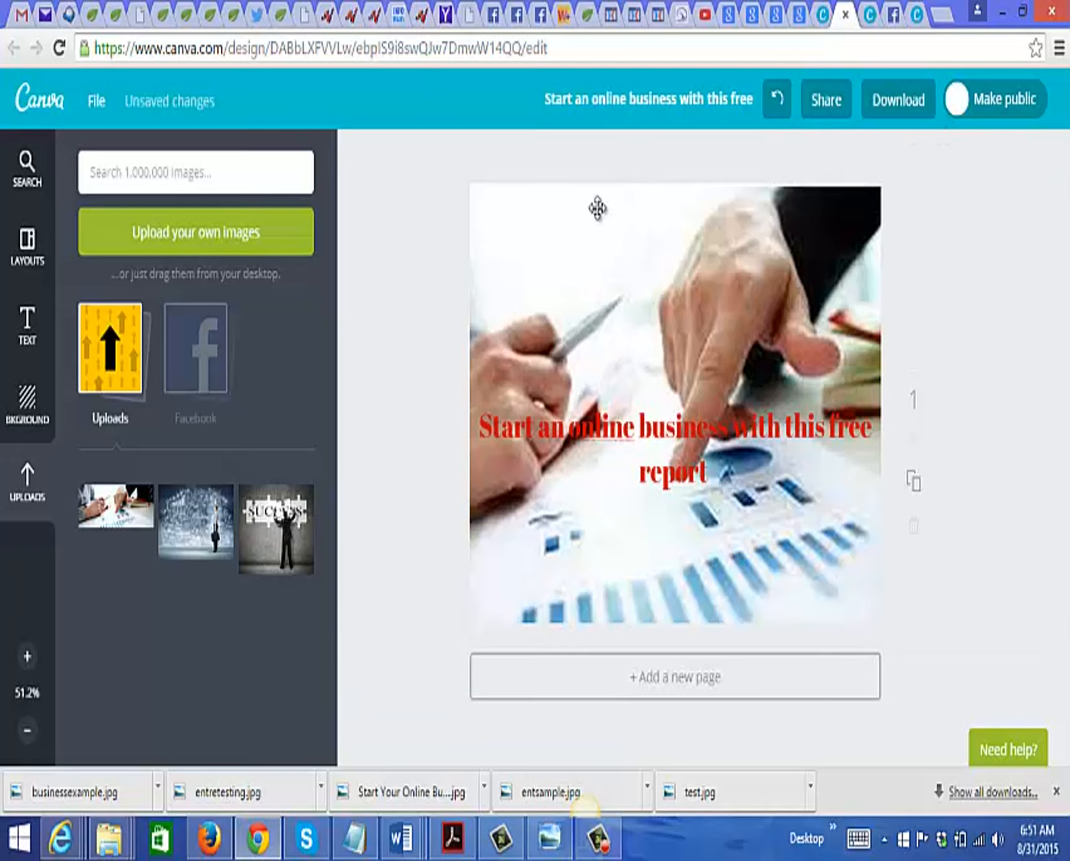
left_click(876, 105)
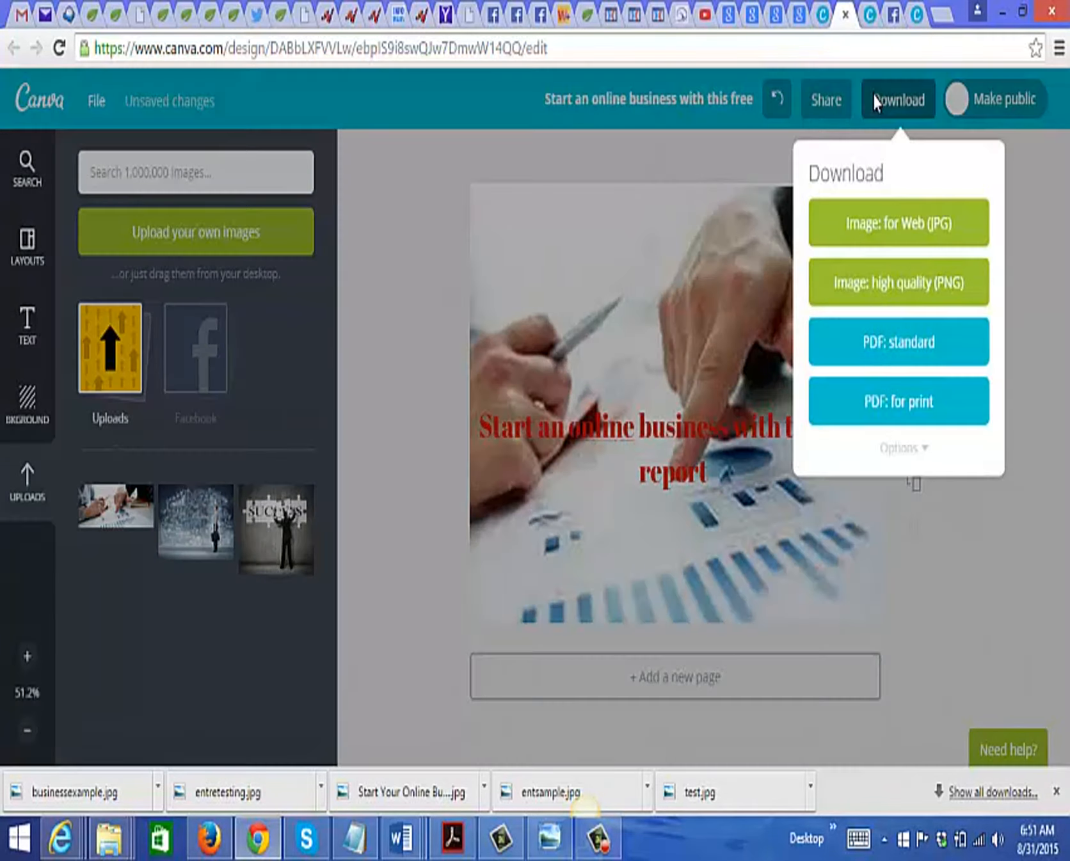
left_click(862, 228)
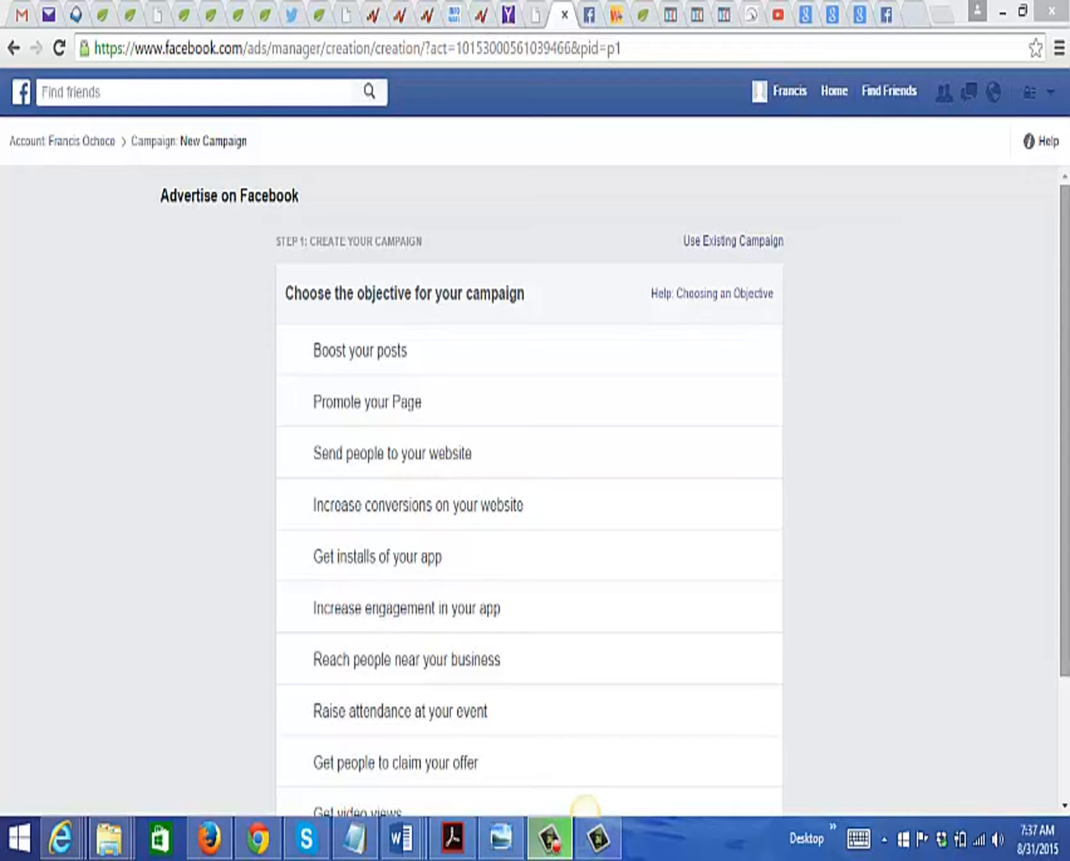
scroll(953, 275, "down", 1)
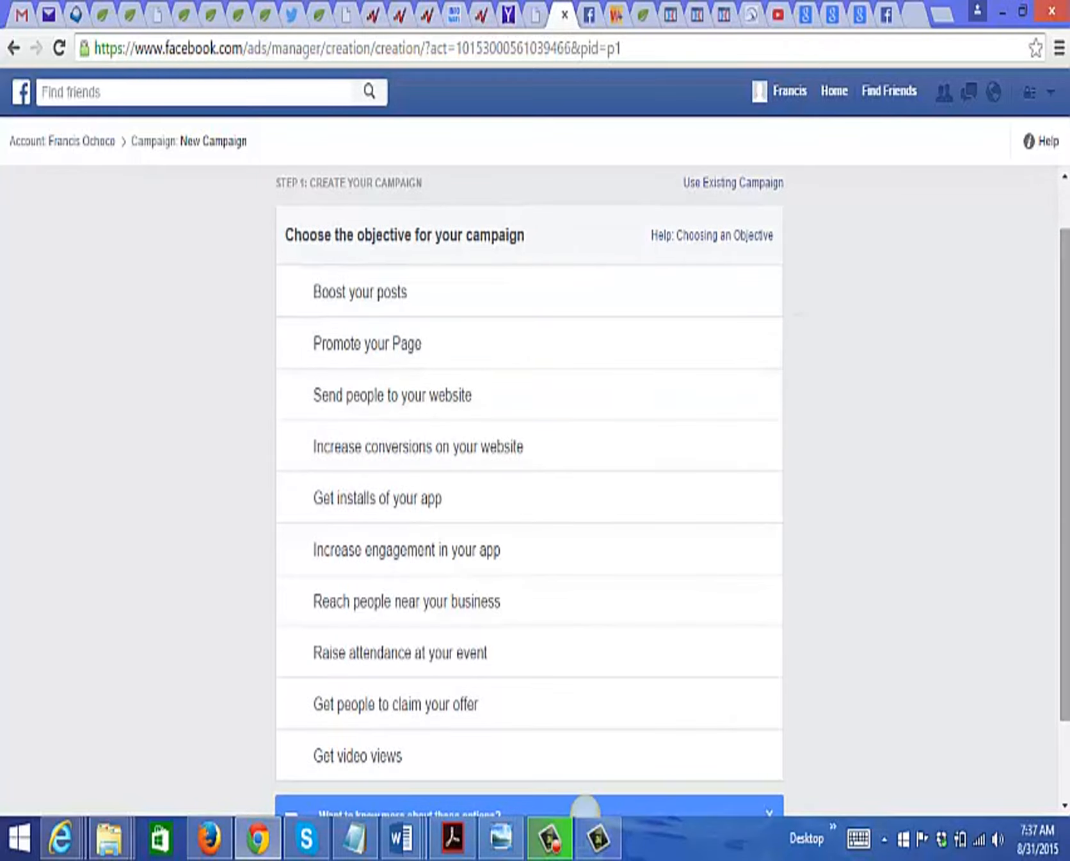
mouse_move(1067, 450)
left_mouse_down()
mouse_move(1067, 423)
mouse_move(1067, 442)
left_mouse_up()
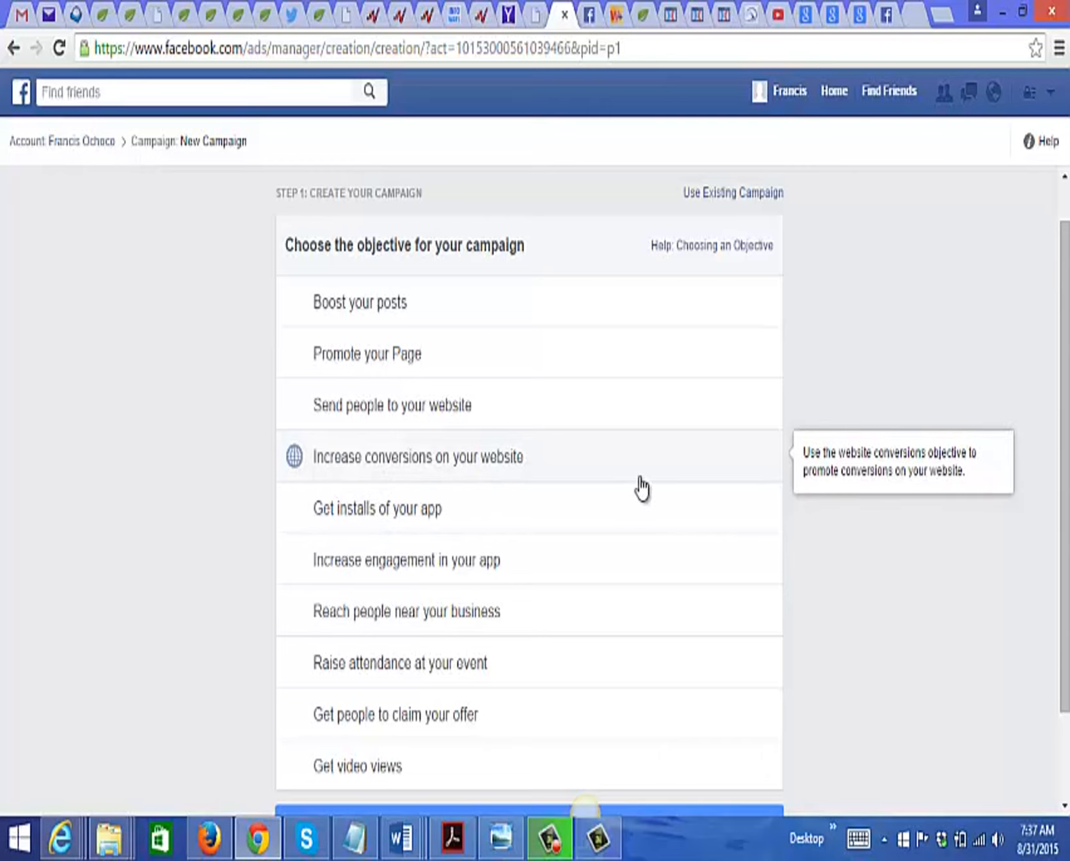
left_click(425, 458)
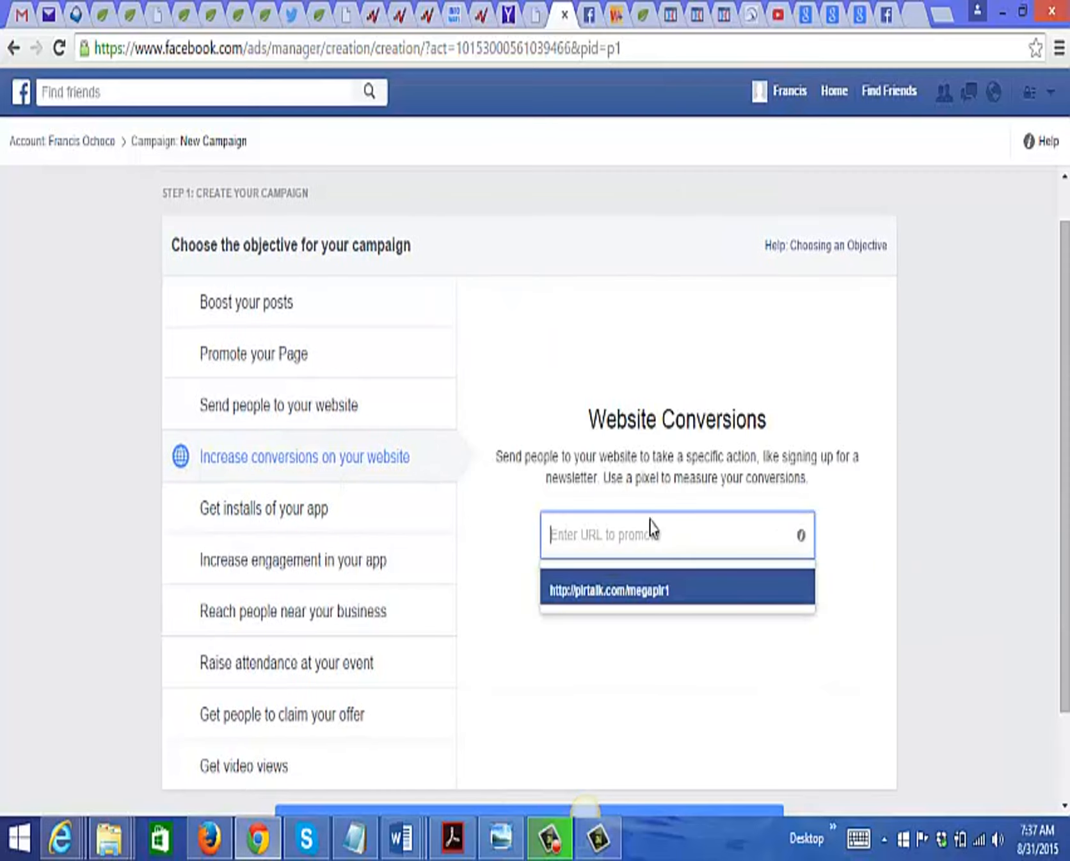
left_click(647, 593)
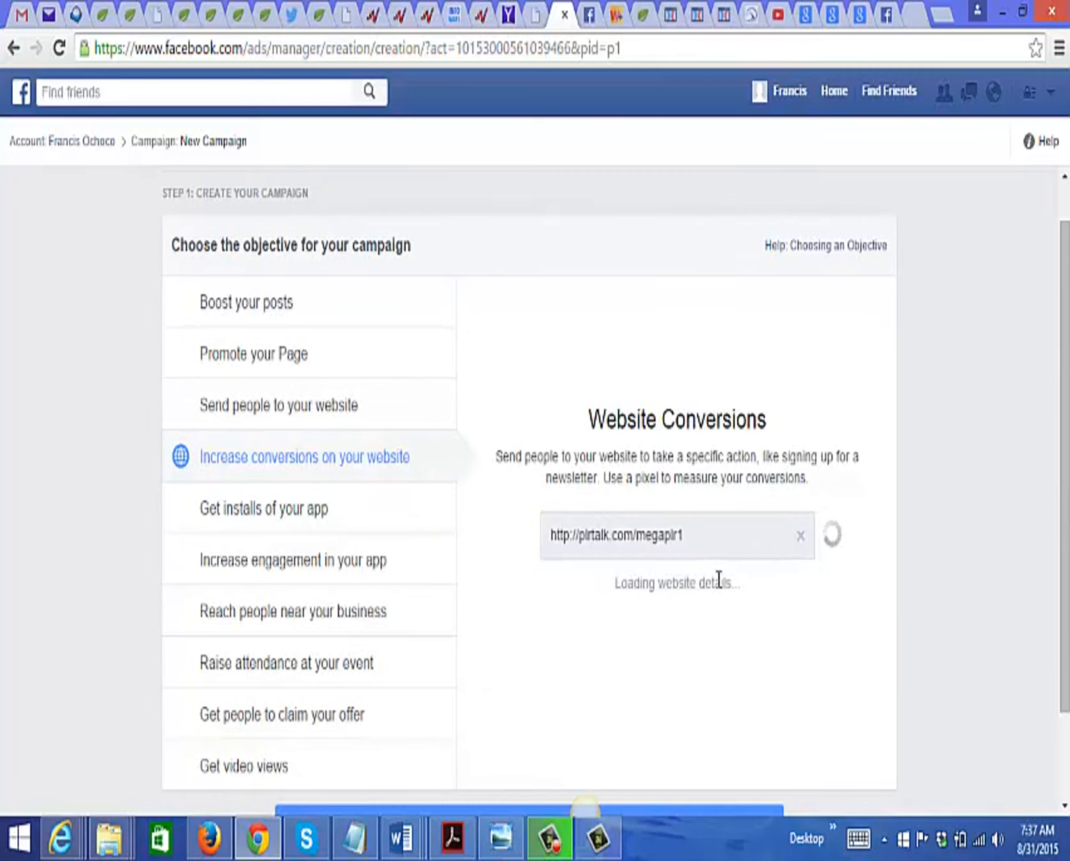
scroll(716, 563, "down", 1)
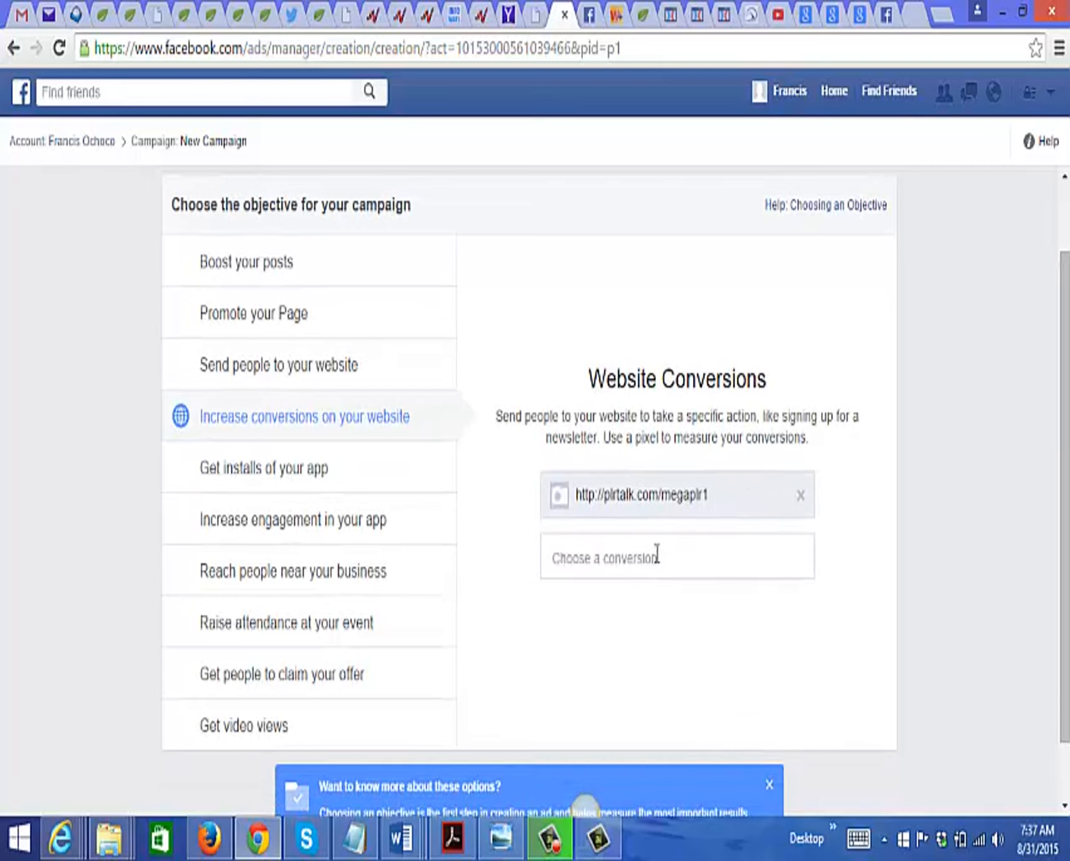
Step: Choose View Content as the website conversion to track and continue to the ad set setup
left_click(657, 554)
left_click(865, 583)
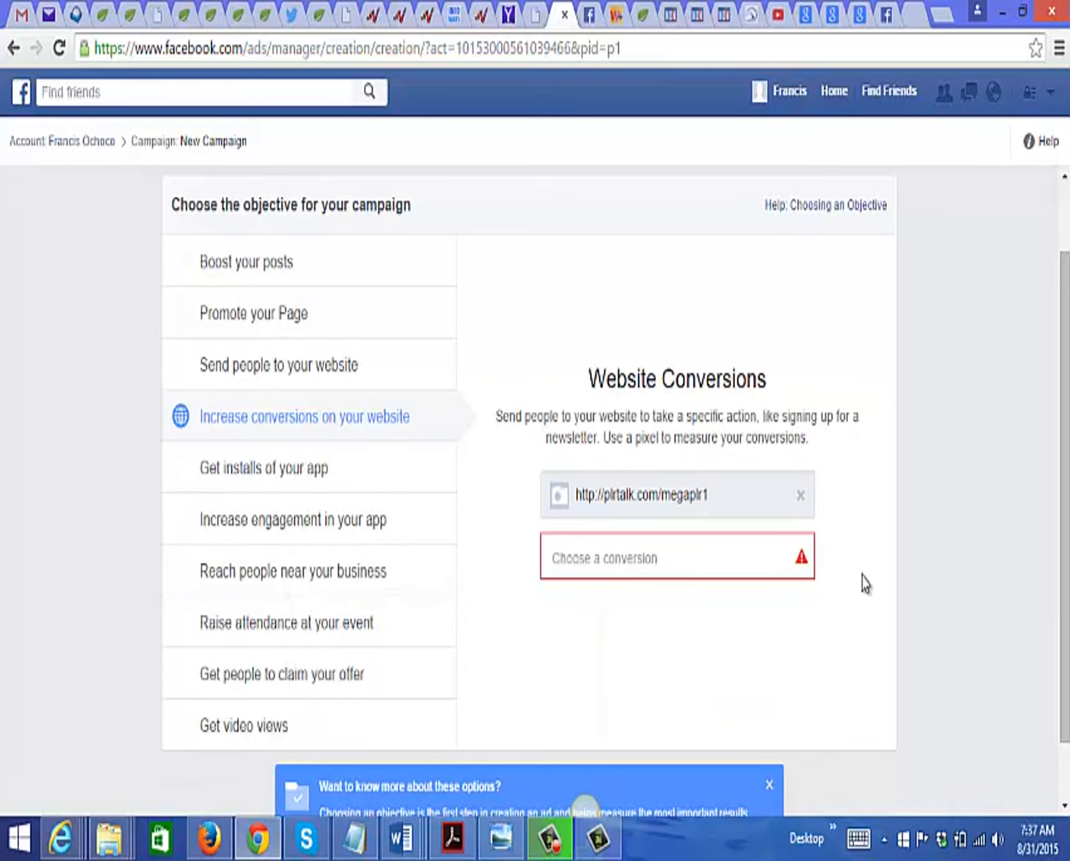
left_click(761, 554)
mouse_move(809, 623)
left_mouse_down()
mouse_move(811, 659)
mouse_move(812, 626)
left_mouse_up()
left_click(713, 611)
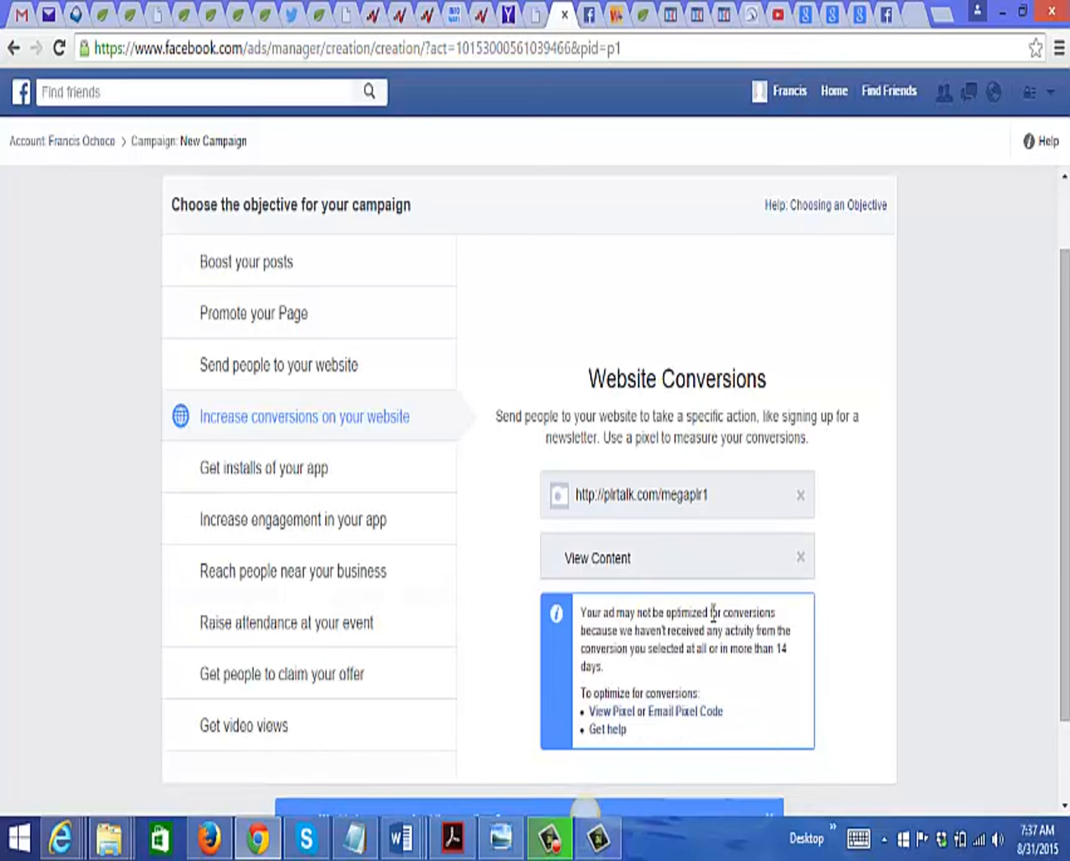
left_click_drag(1063, 467, 1063, 582)
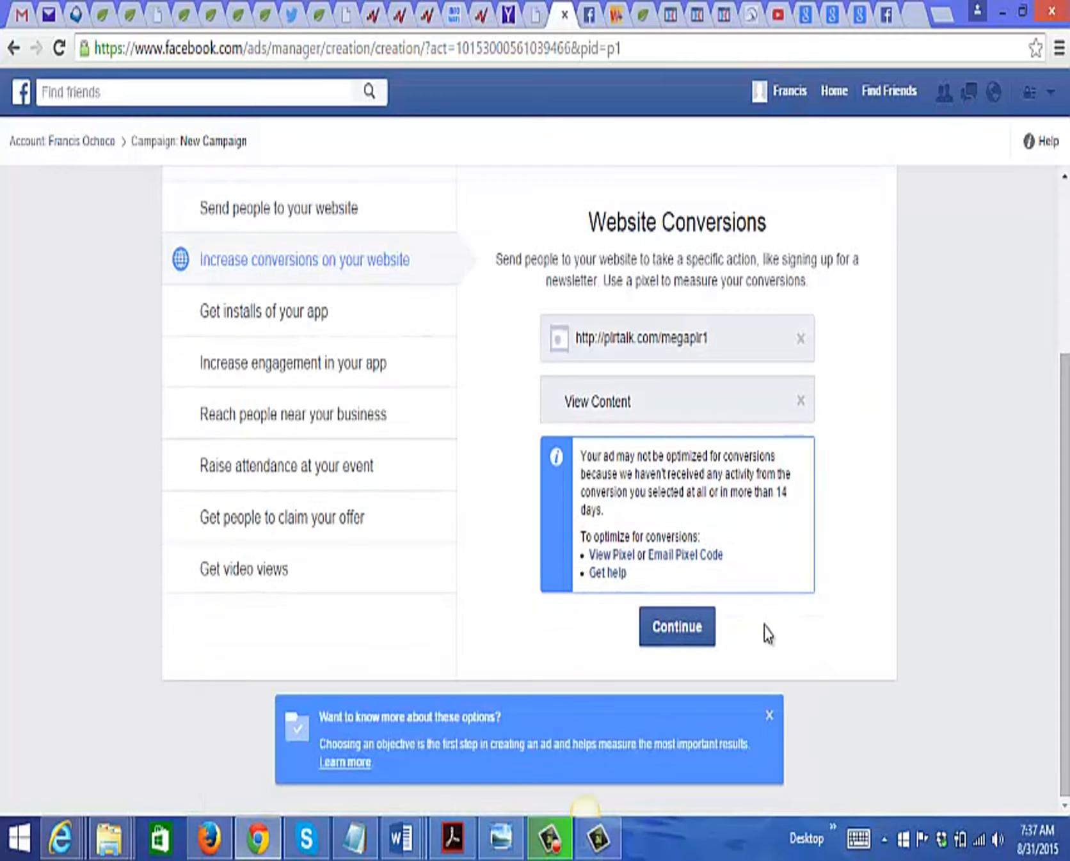
left_click(699, 640)
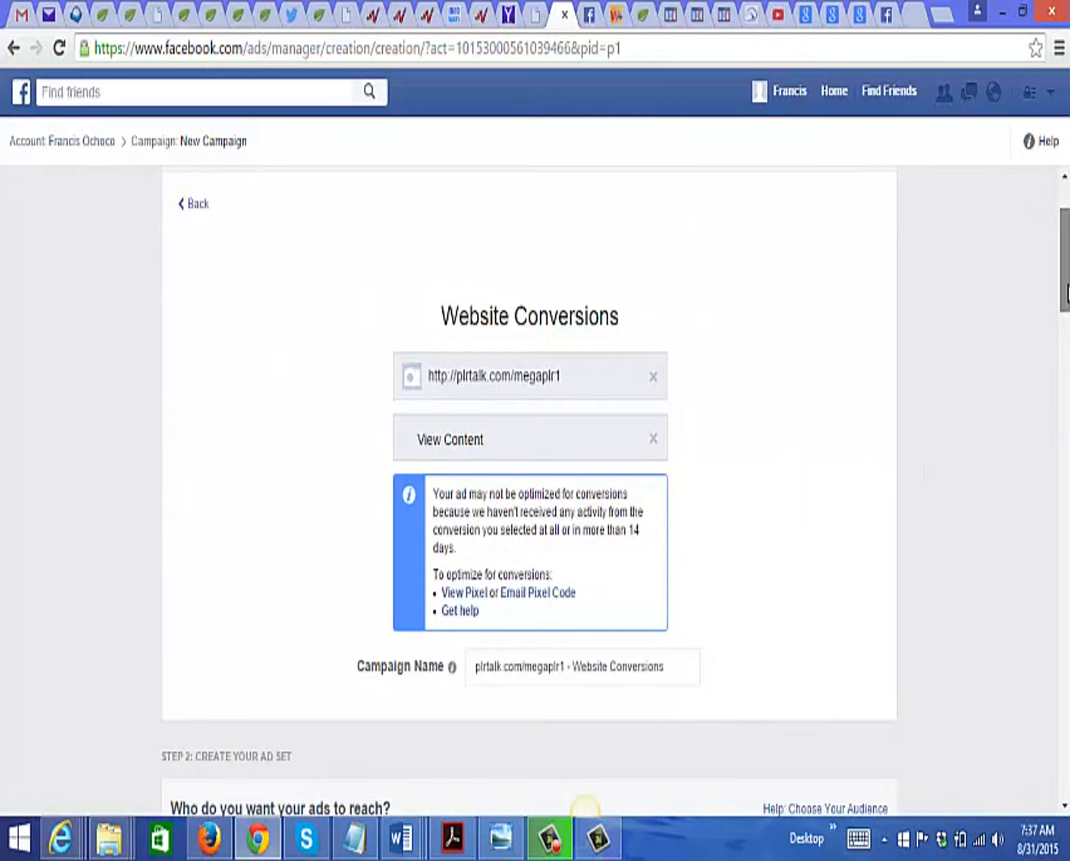
Step: Set the new audience's age range to 25–54
scroll(585, 807, "up", 1)
scroll(585, 807, "down", 4)
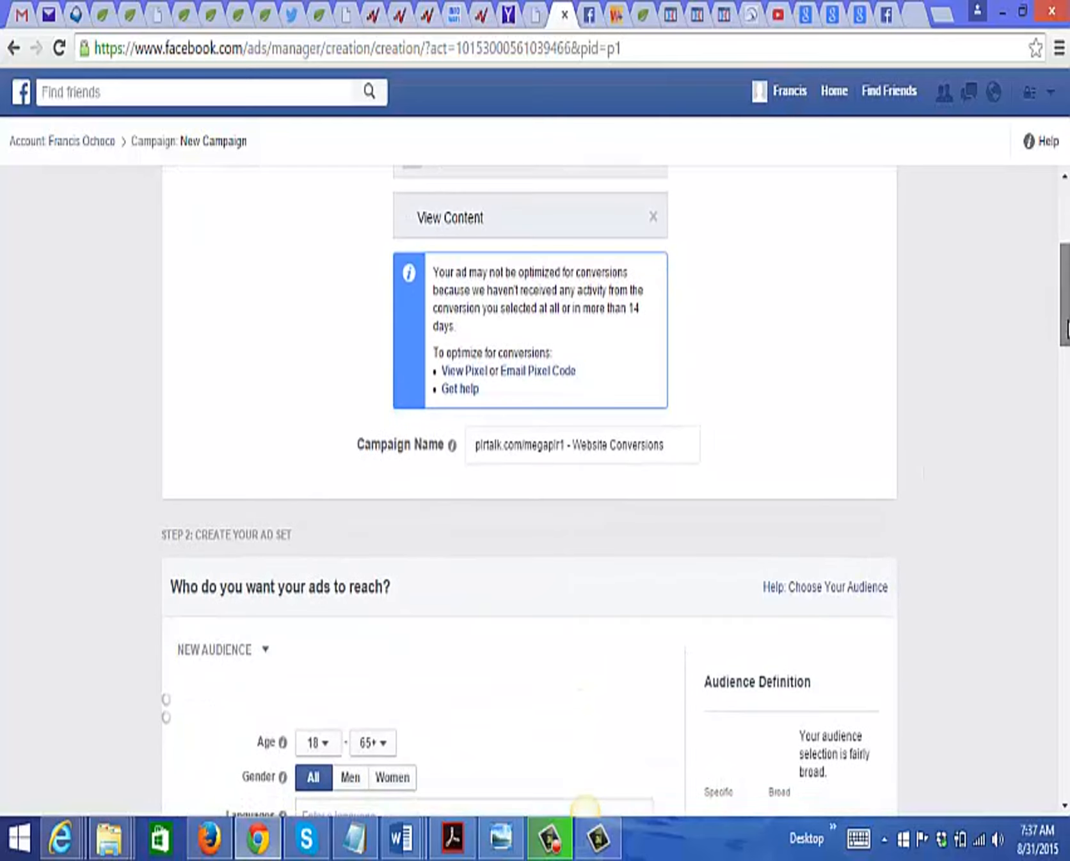
scroll(585, 807, "down", 2)
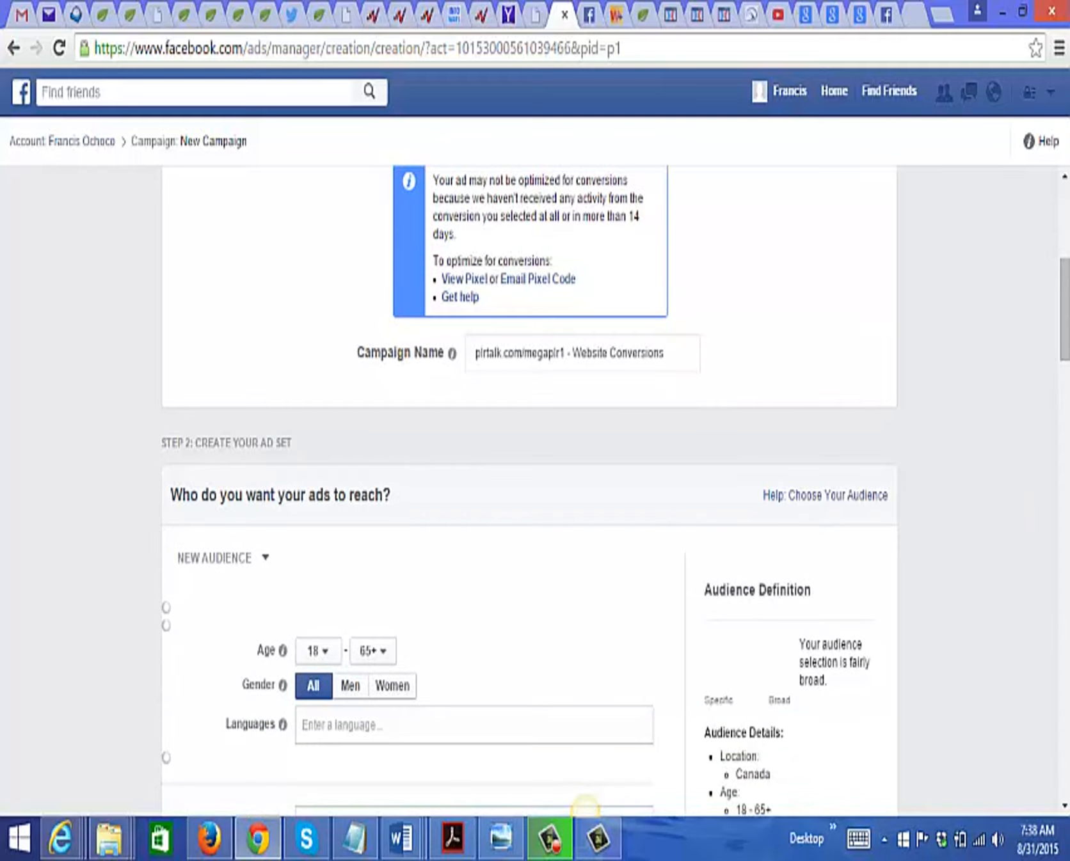
scroll(585, 807, "down", 5)
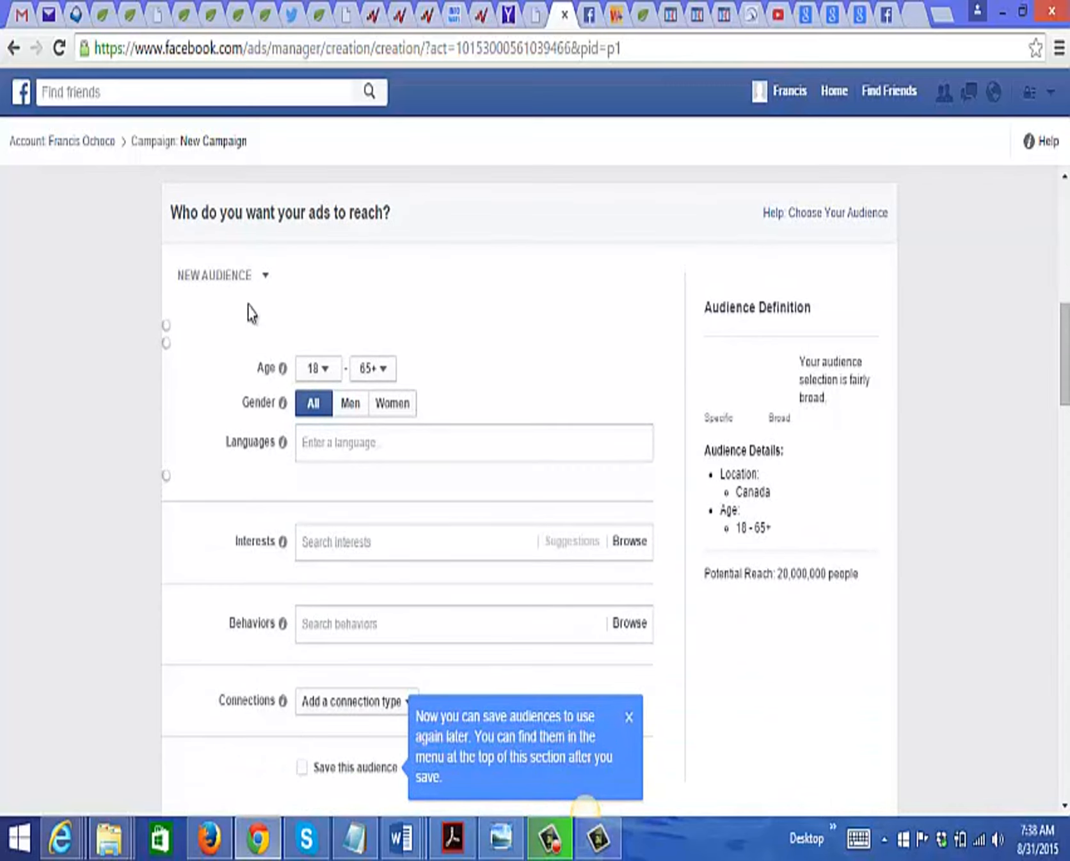
left_click(319, 369)
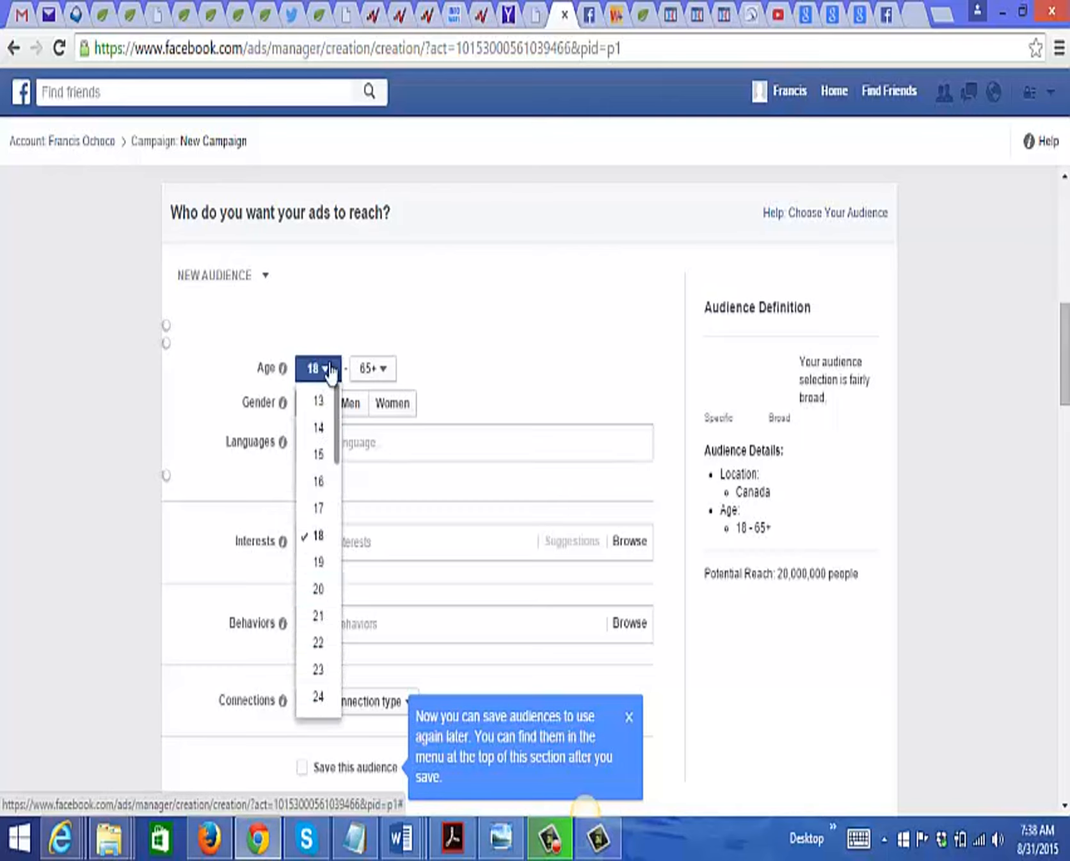
scroll(338, 422, "down", 1)
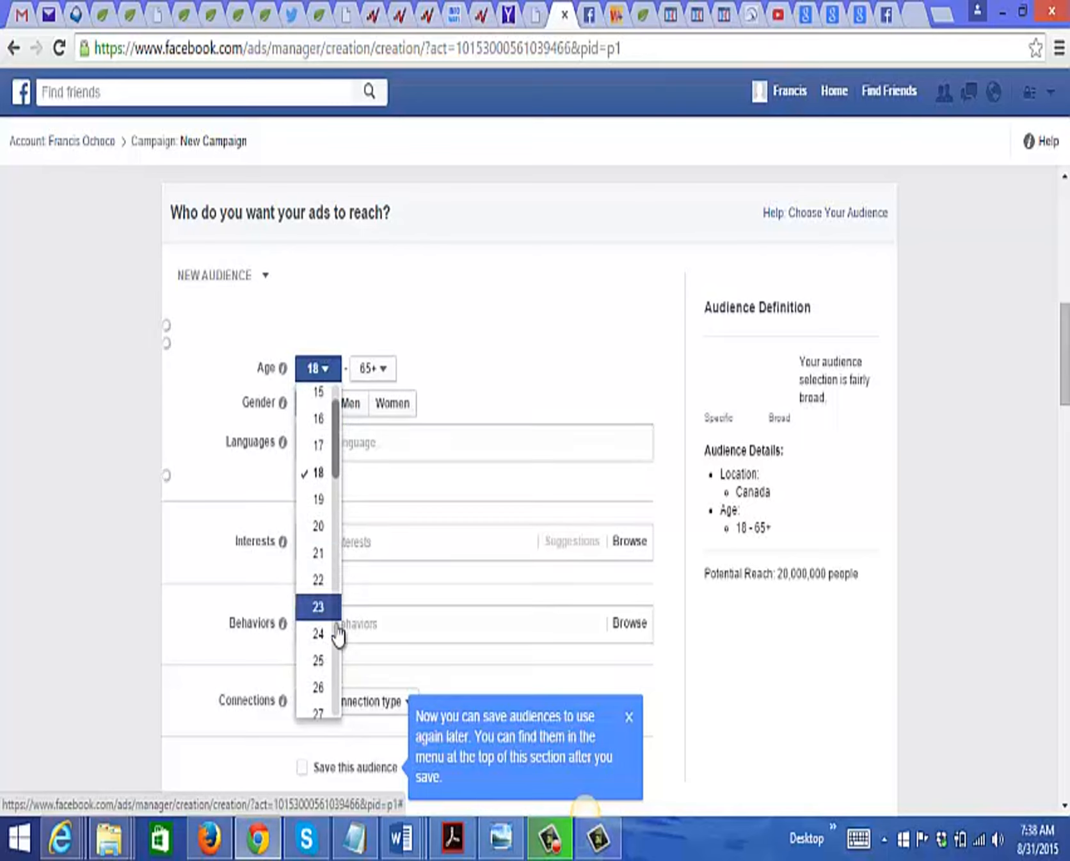
left_click(318, 662)
left_click(381, 374)
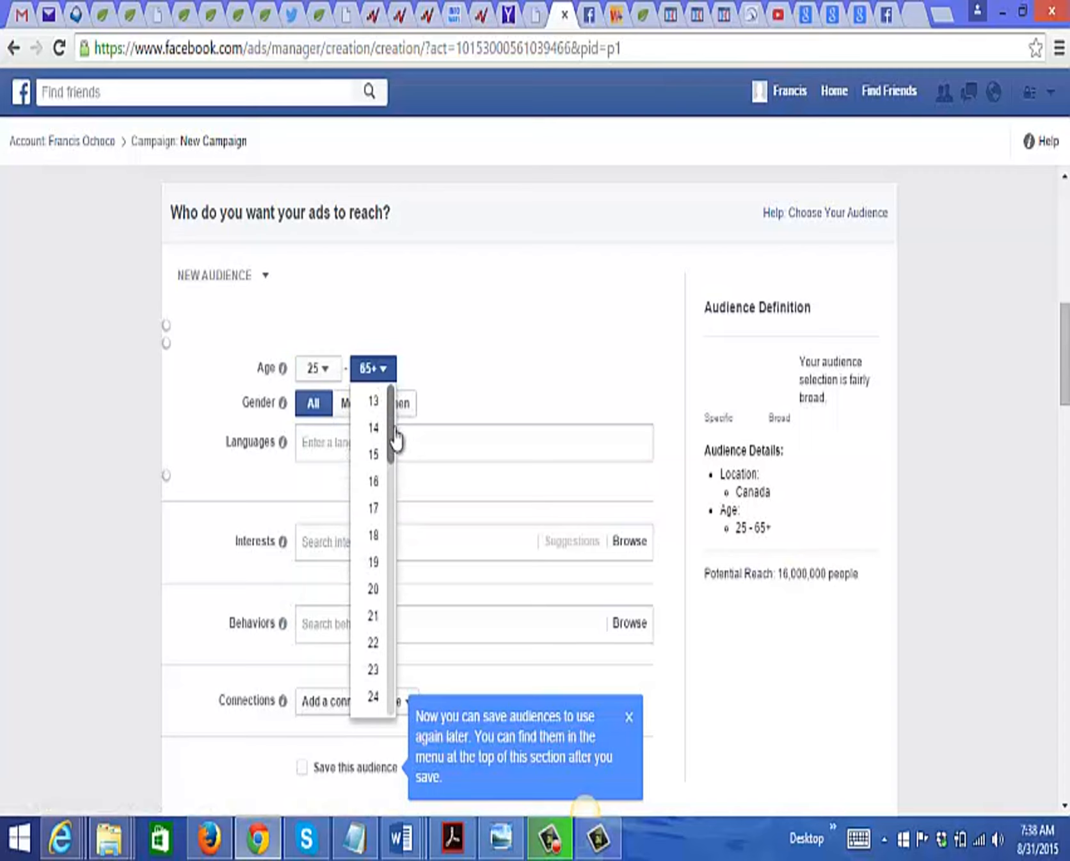
left_click_drag(394, 472, 393, 637)
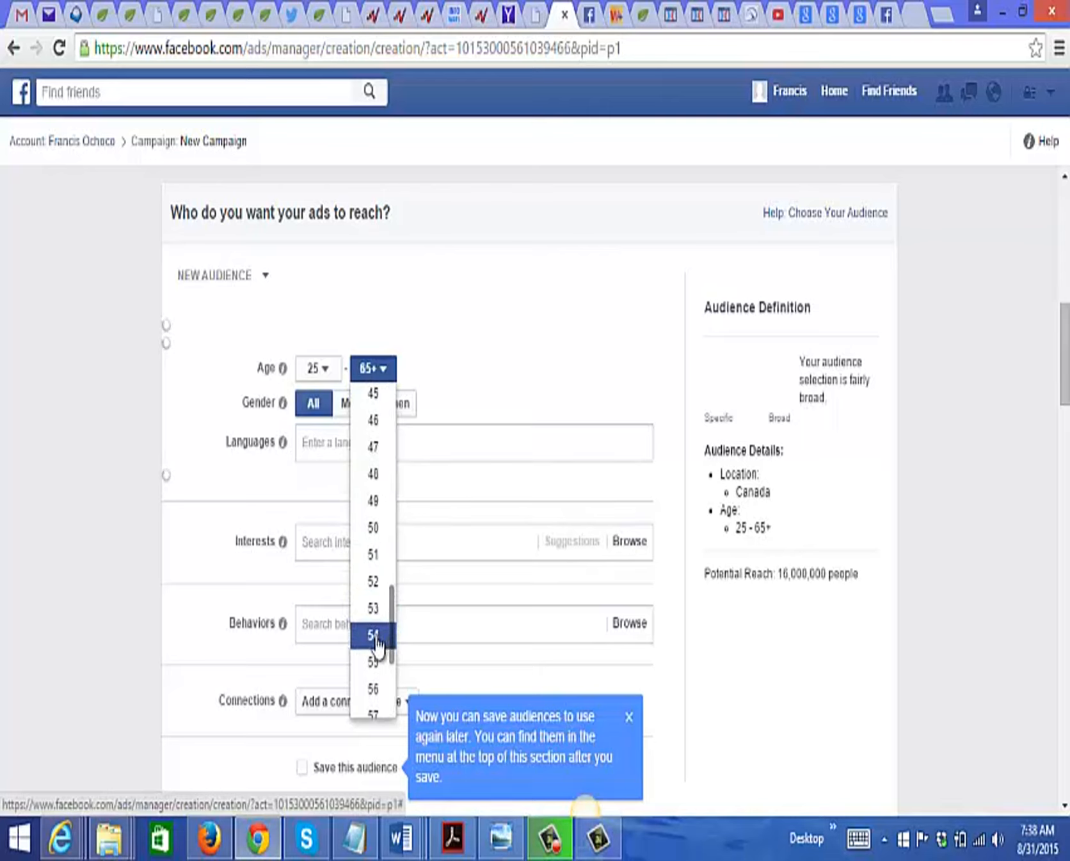
left_click(377, 639)
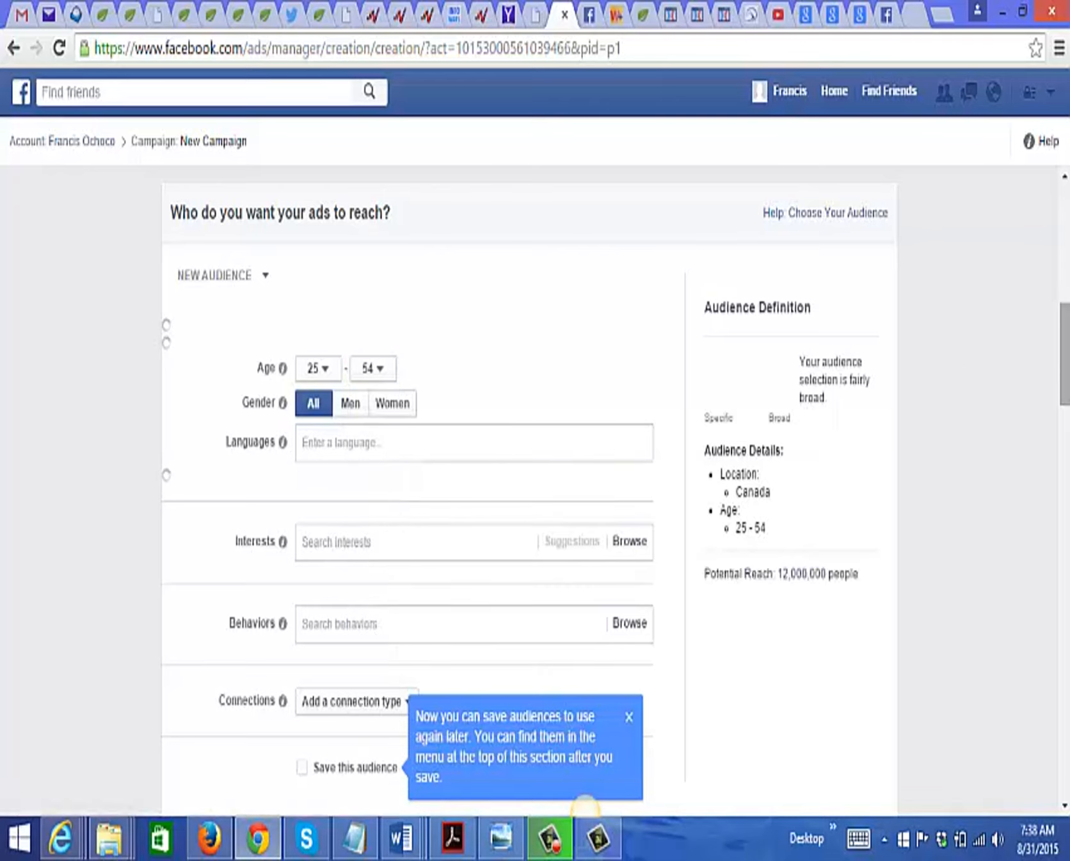
Step: Add English (US) as the audience's language
scroll(592, 287, "down", 2)
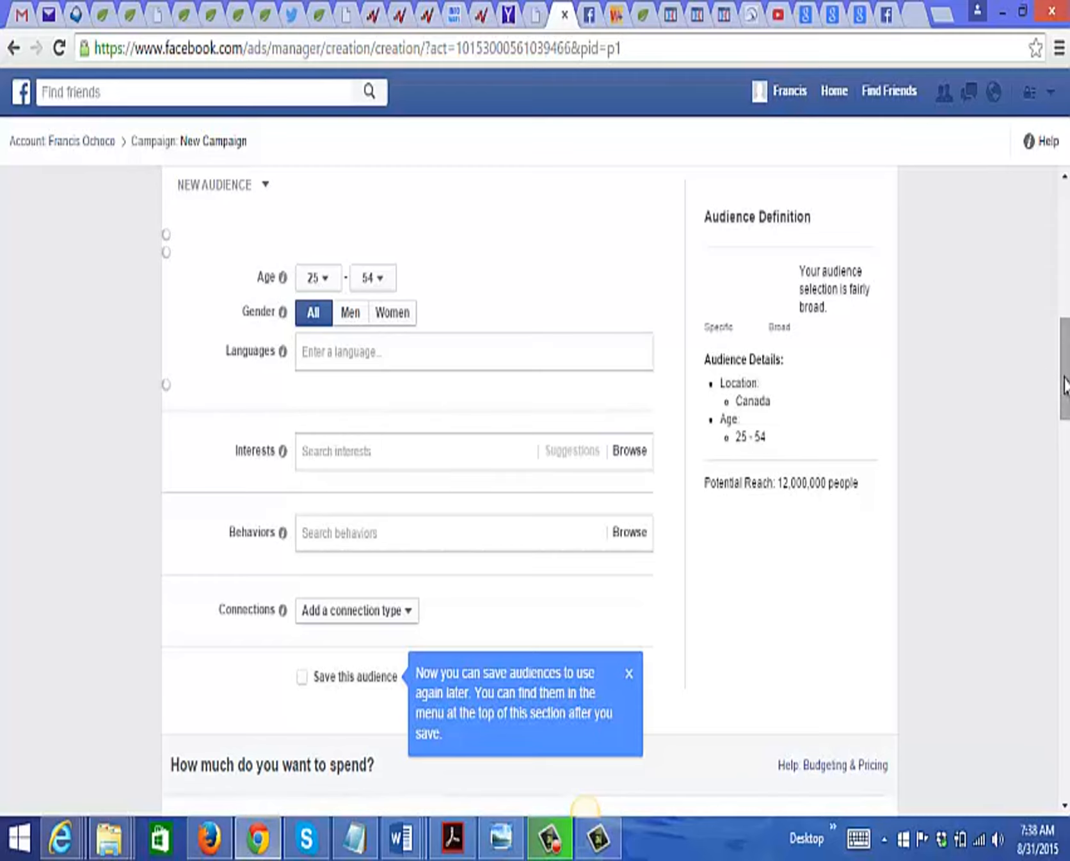
scroll(1064, 385, "down", 1)
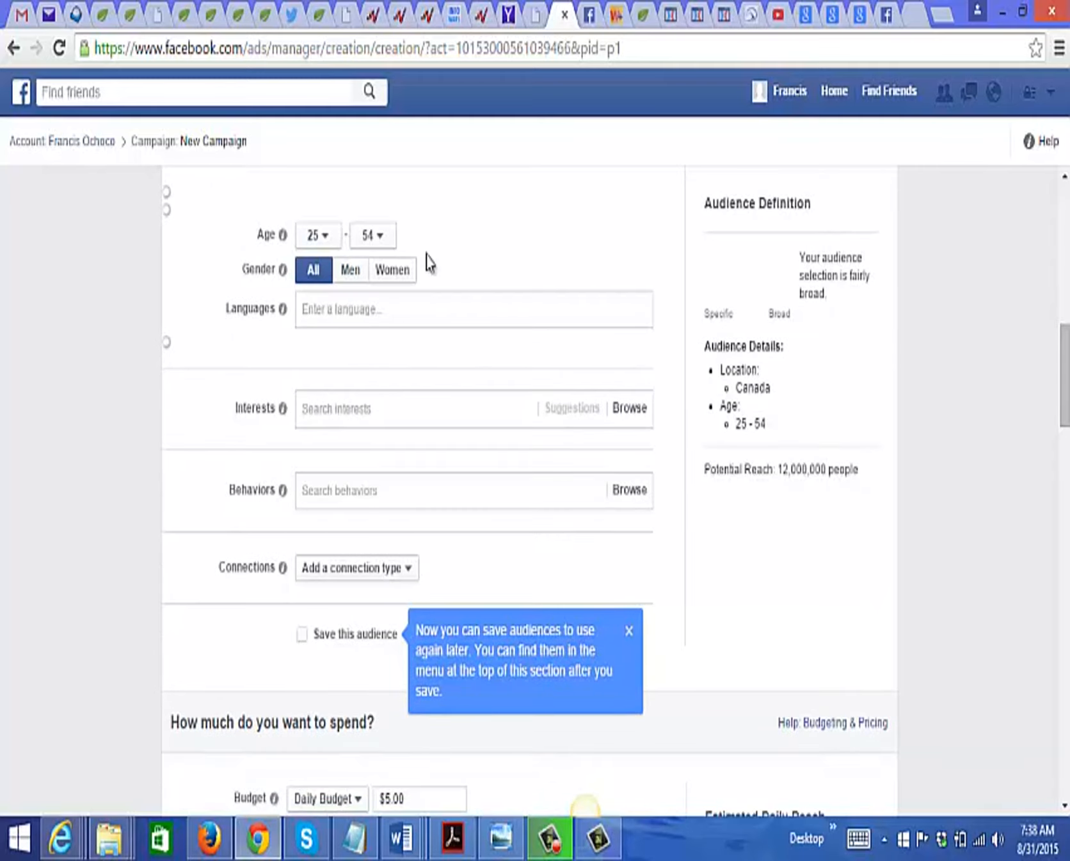
left_click(349, 301)
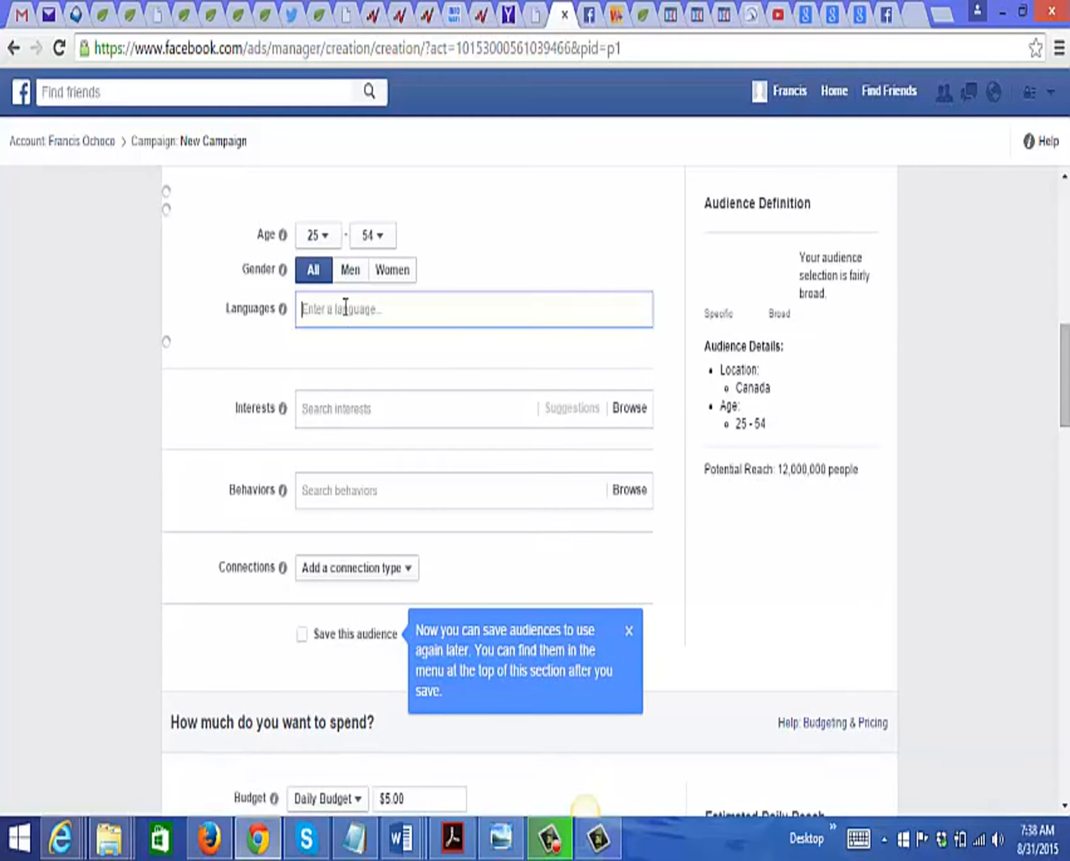
type("eng")
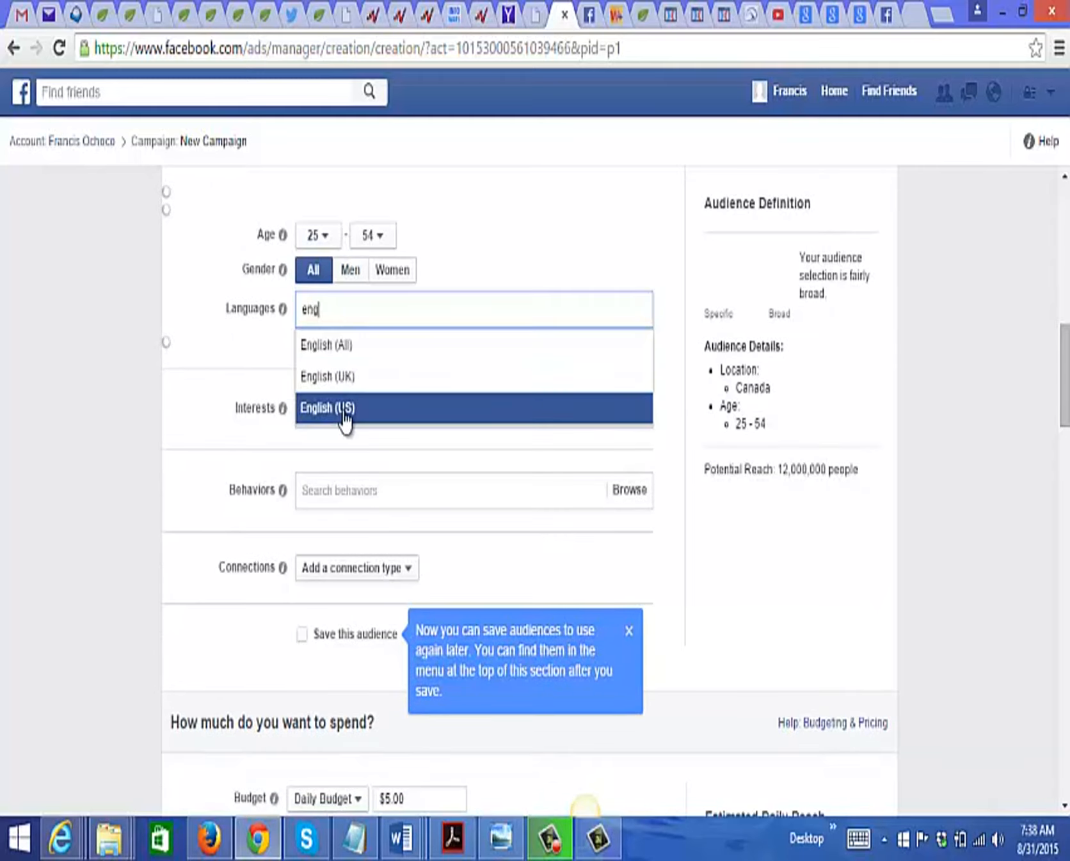
left_click(346, 410)
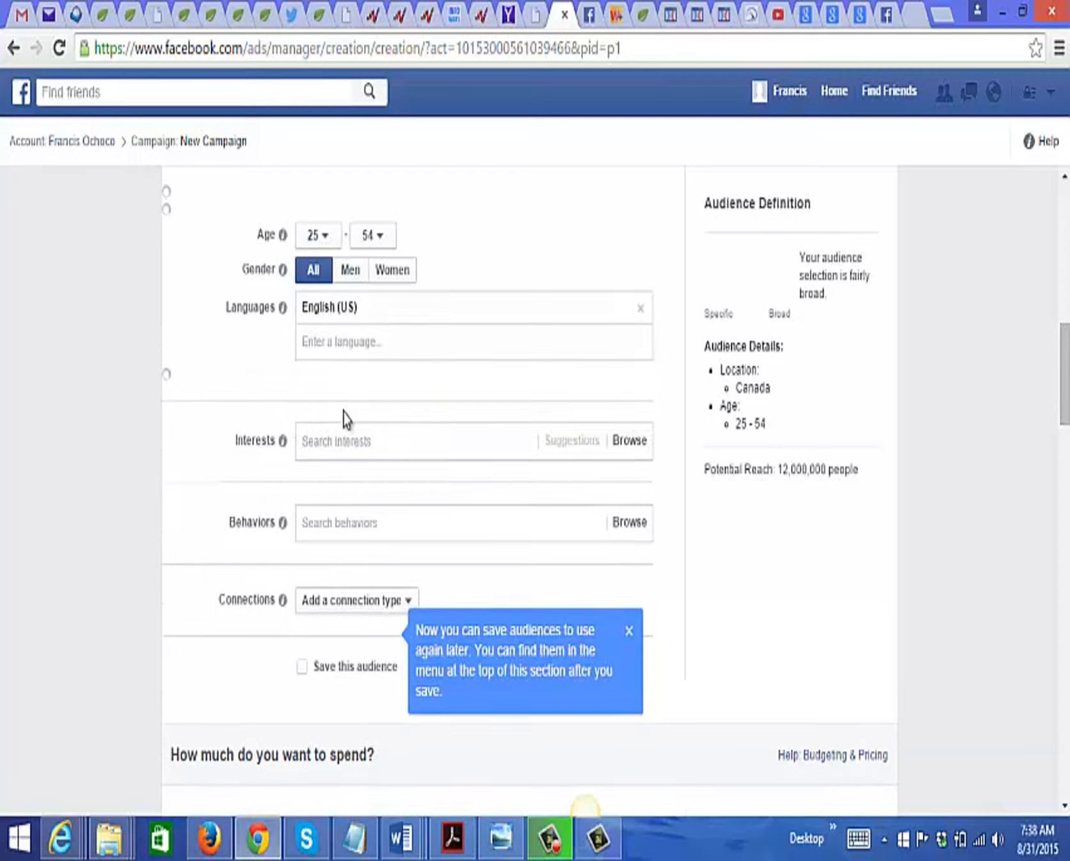
Step: Add Entrepreneurship to the audience's interests
left_click(326, 446)
type("en")
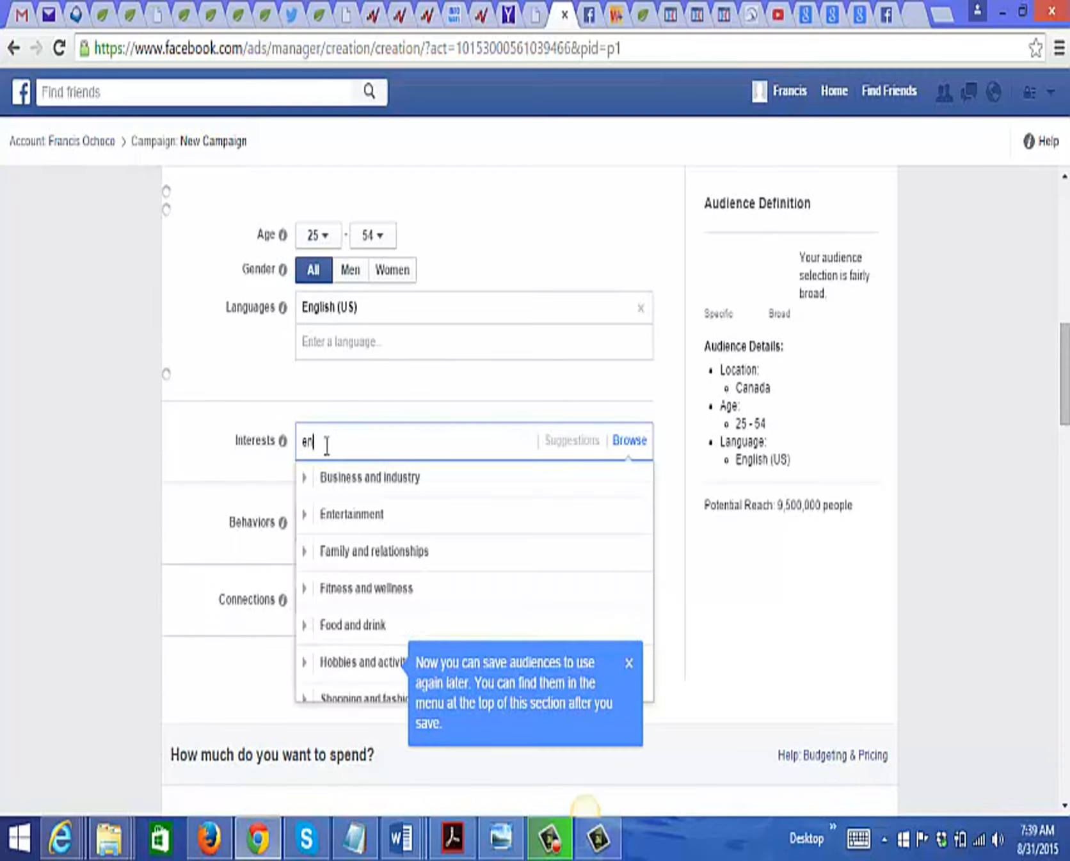
type("trep")
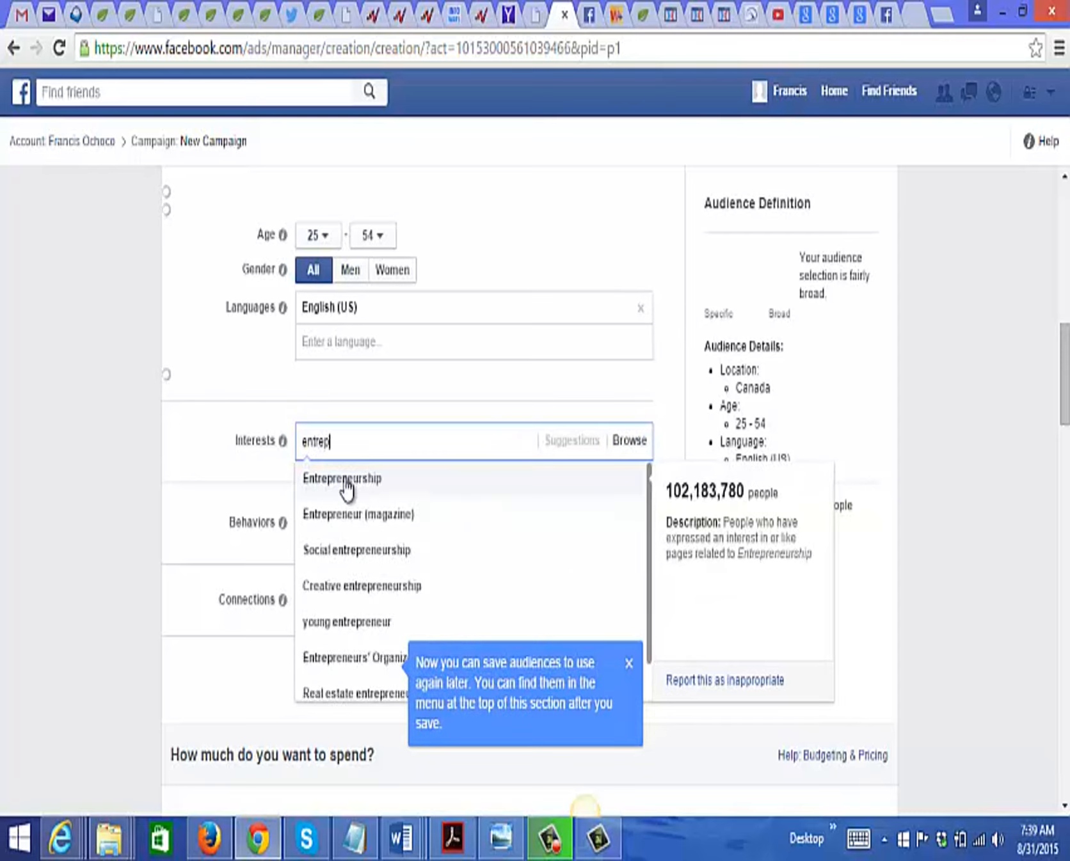
left_click(355, 479)
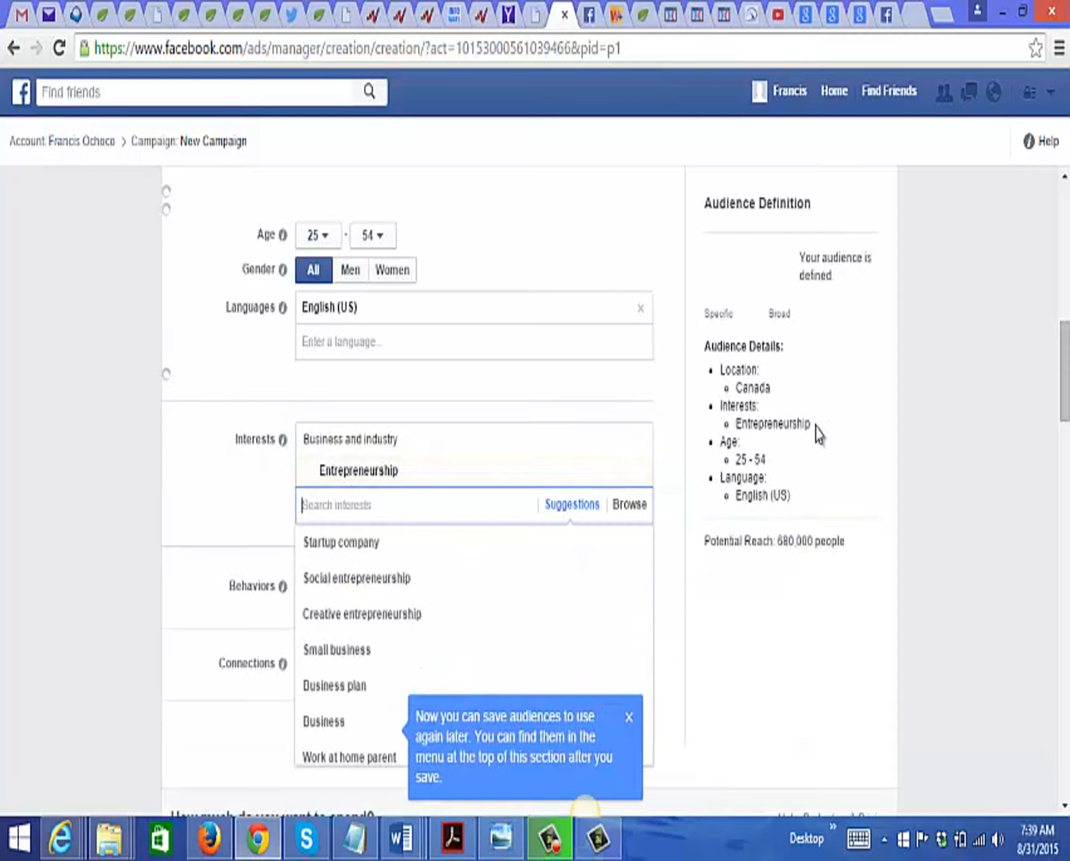
left_click(940, 487)
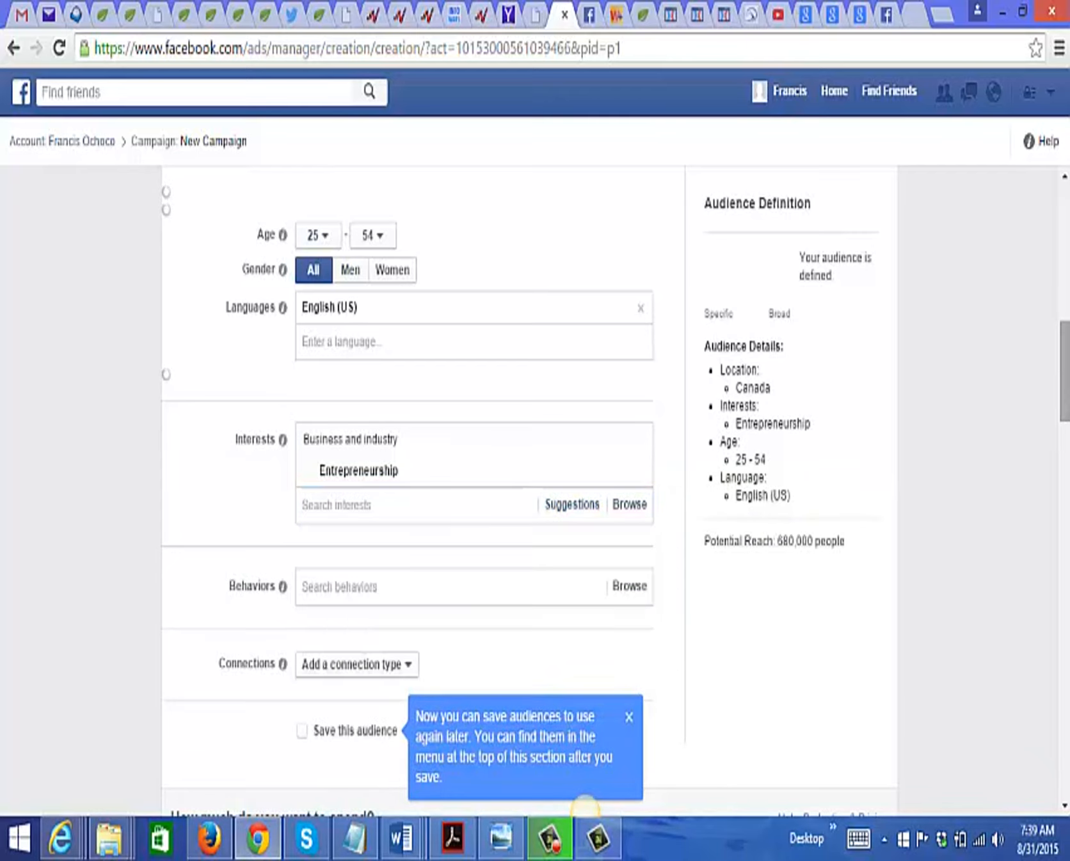
Step: Upload the saved design images from the computer as the creative for the single-image ad
left_click_drag(1067, 365, 1068, 441)
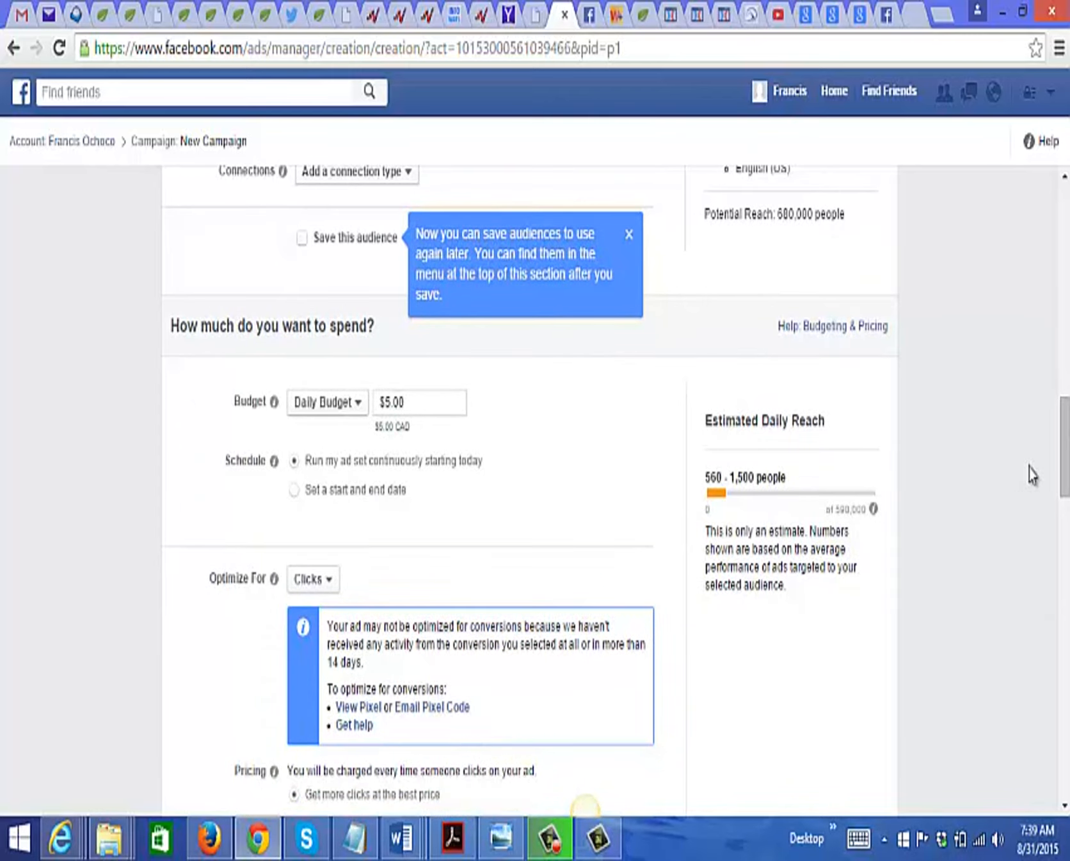
left_click_drag(1067, 467, 1066, 474)
scroll(584, 807, "down", 8)
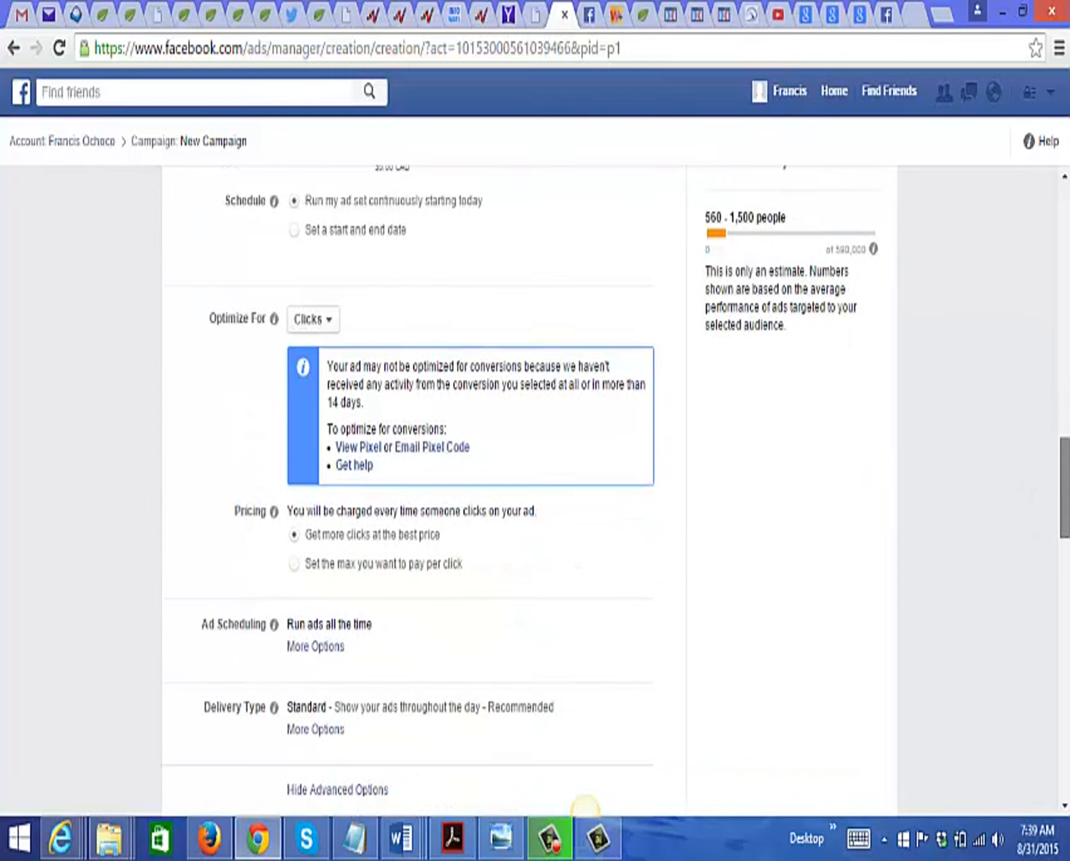
scroll(584, 807, "down", 6)
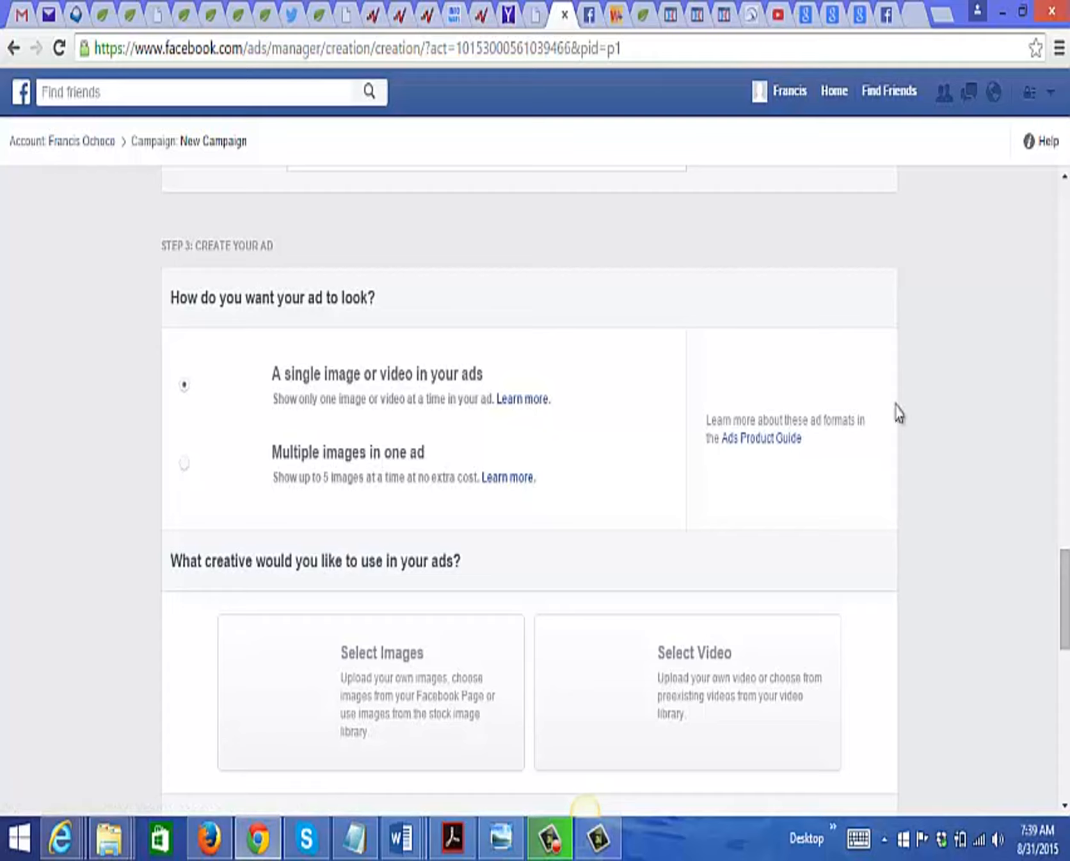
left_click_drag(1065, 620, 1065, 671)
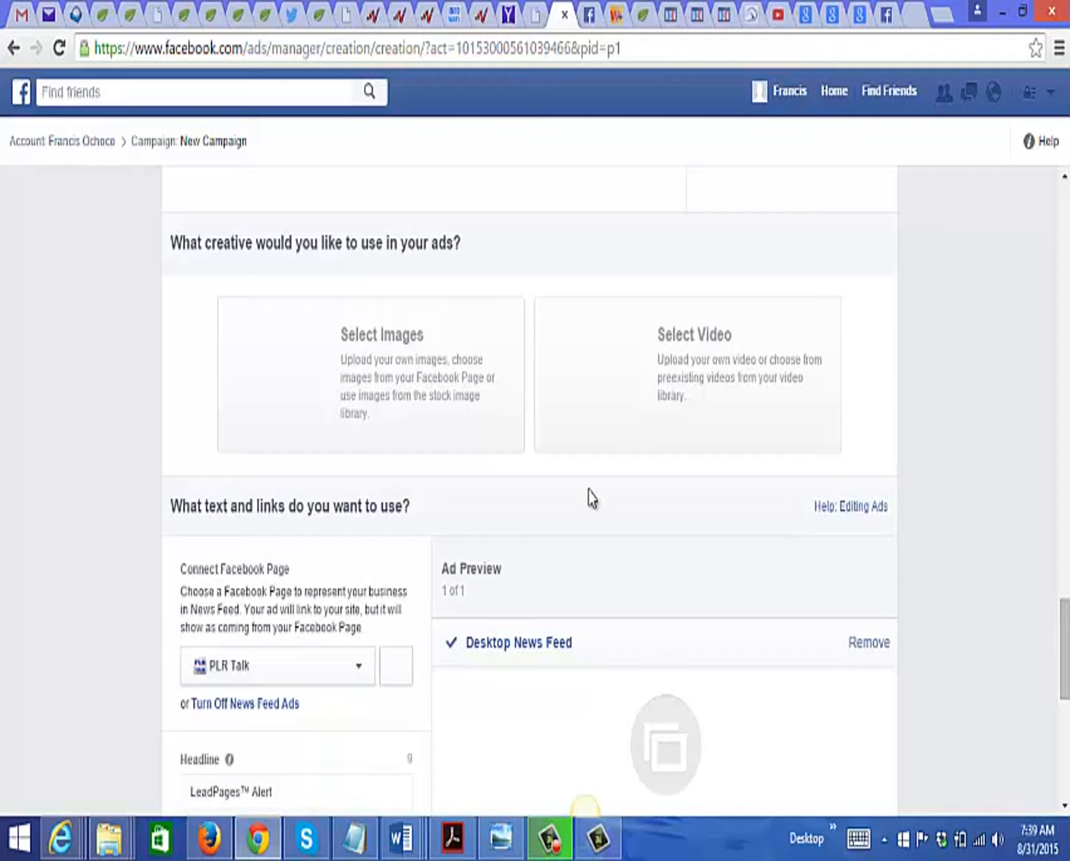
left_click(363, 358)
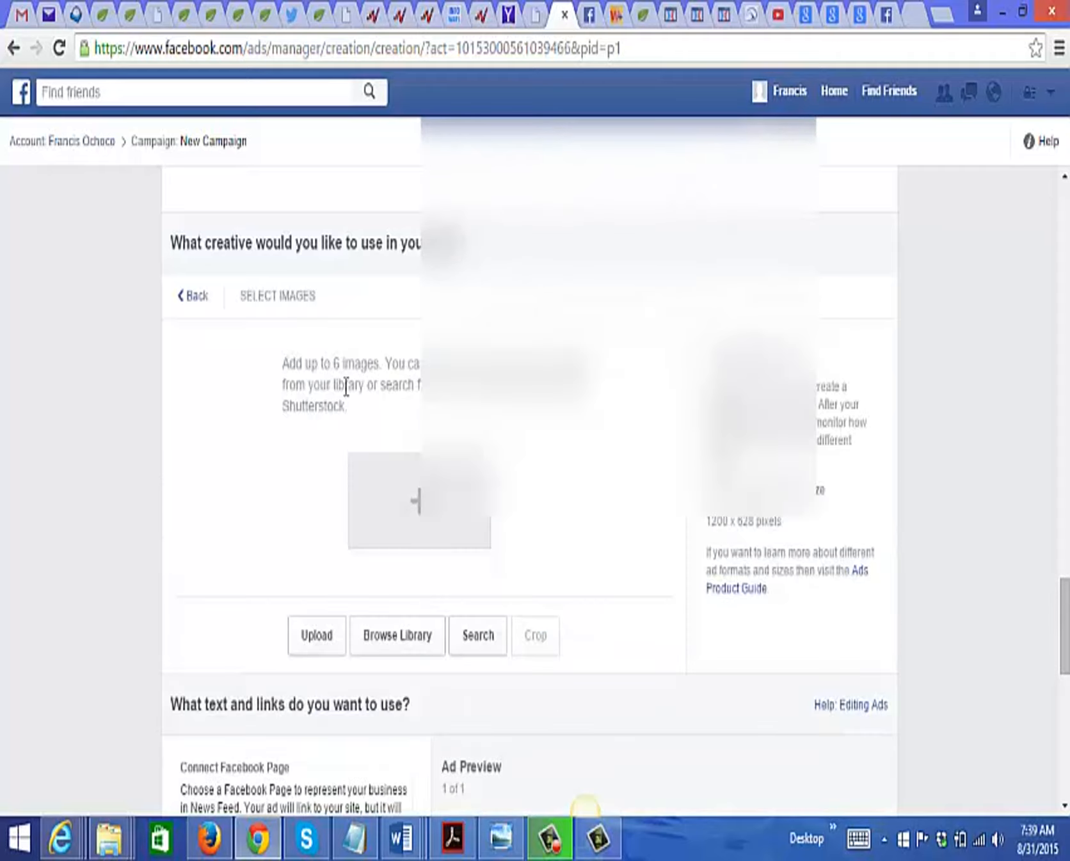
left_click(327, 631)
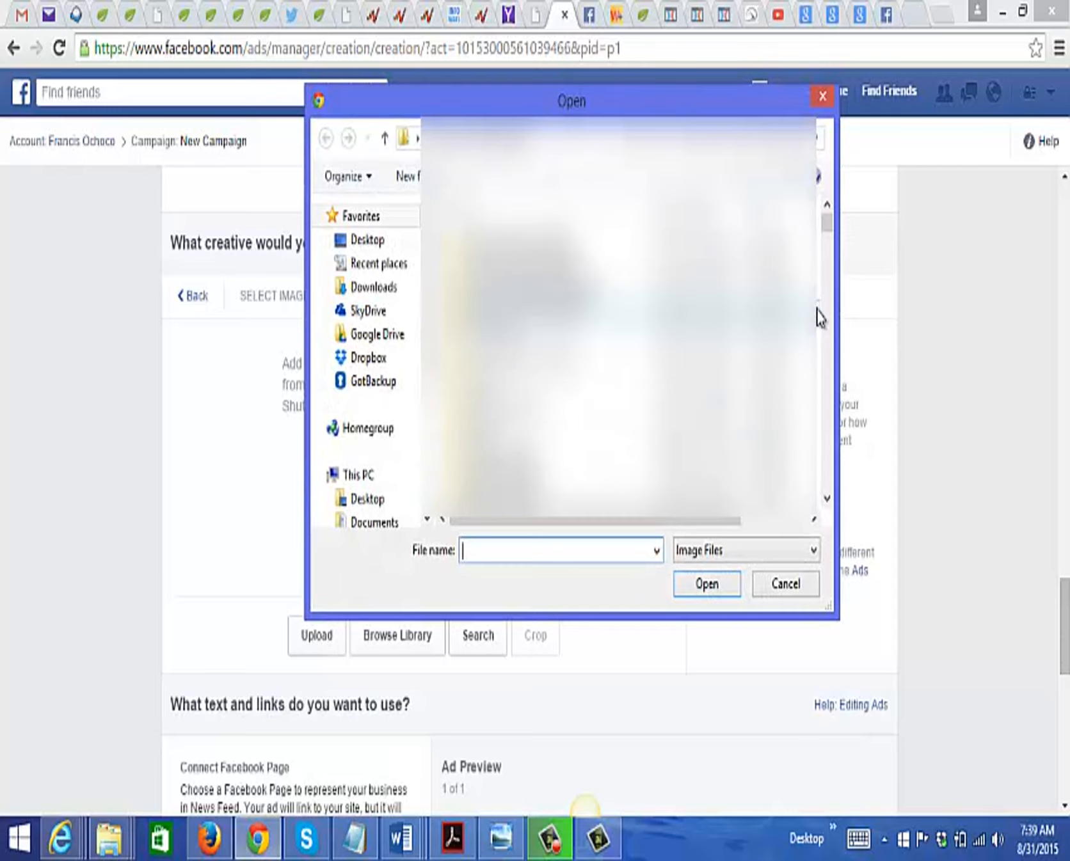
left_click_drag(827, 237, 826, 485)
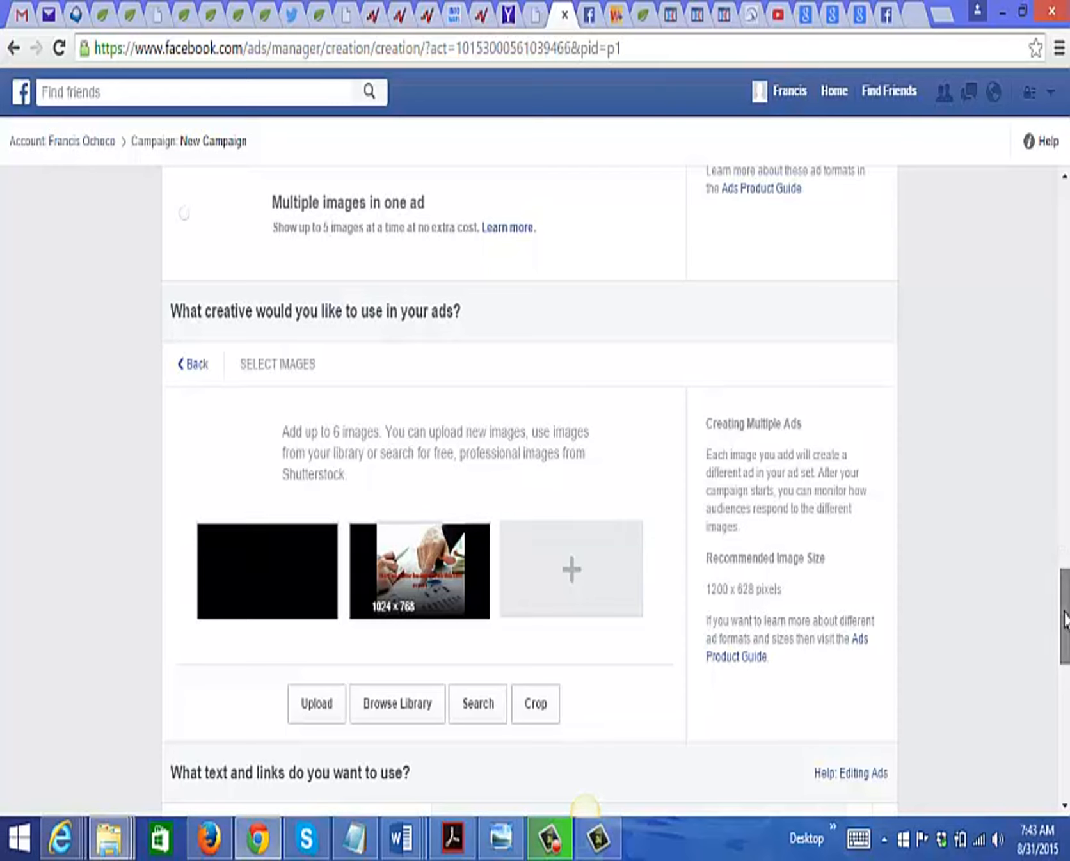
Step: Remove the Mobile News Feed and Desktop Right Column placements from the ad, keeping Desktop News Feed
left_click_drag(1064, 625, 1065, 710)
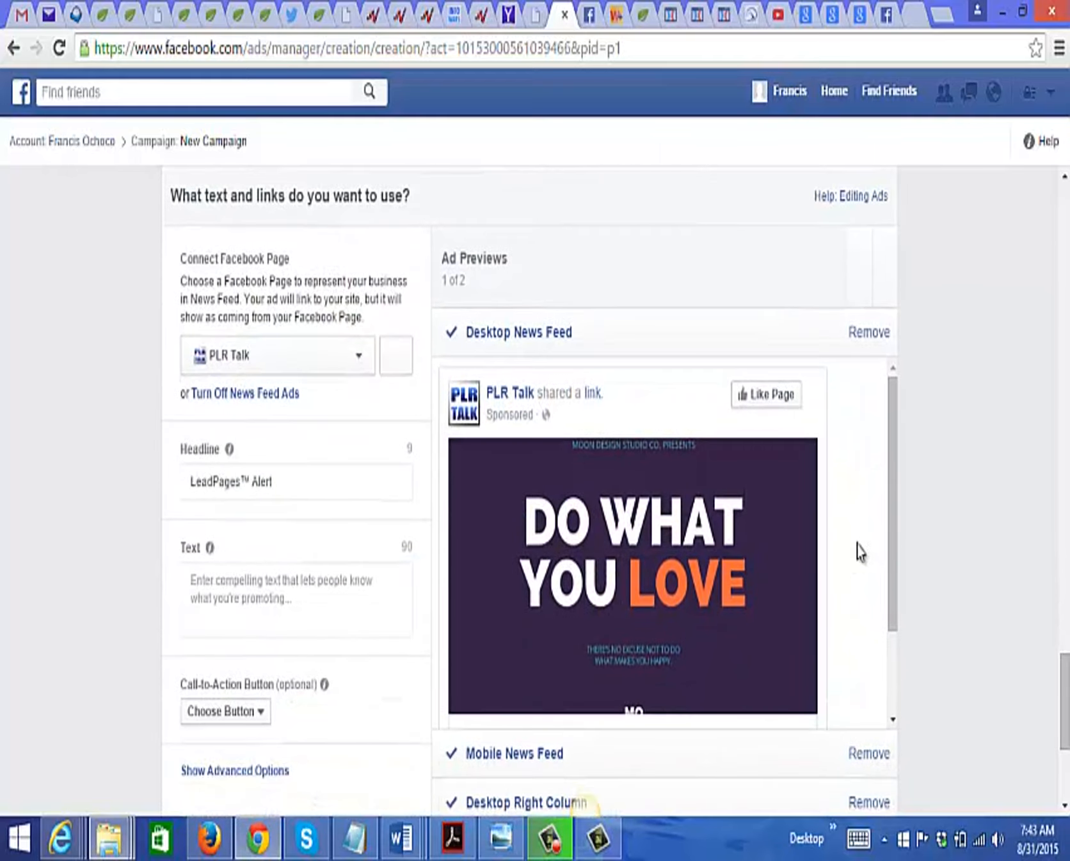
left_click_drag(890, 578, 847, 561)
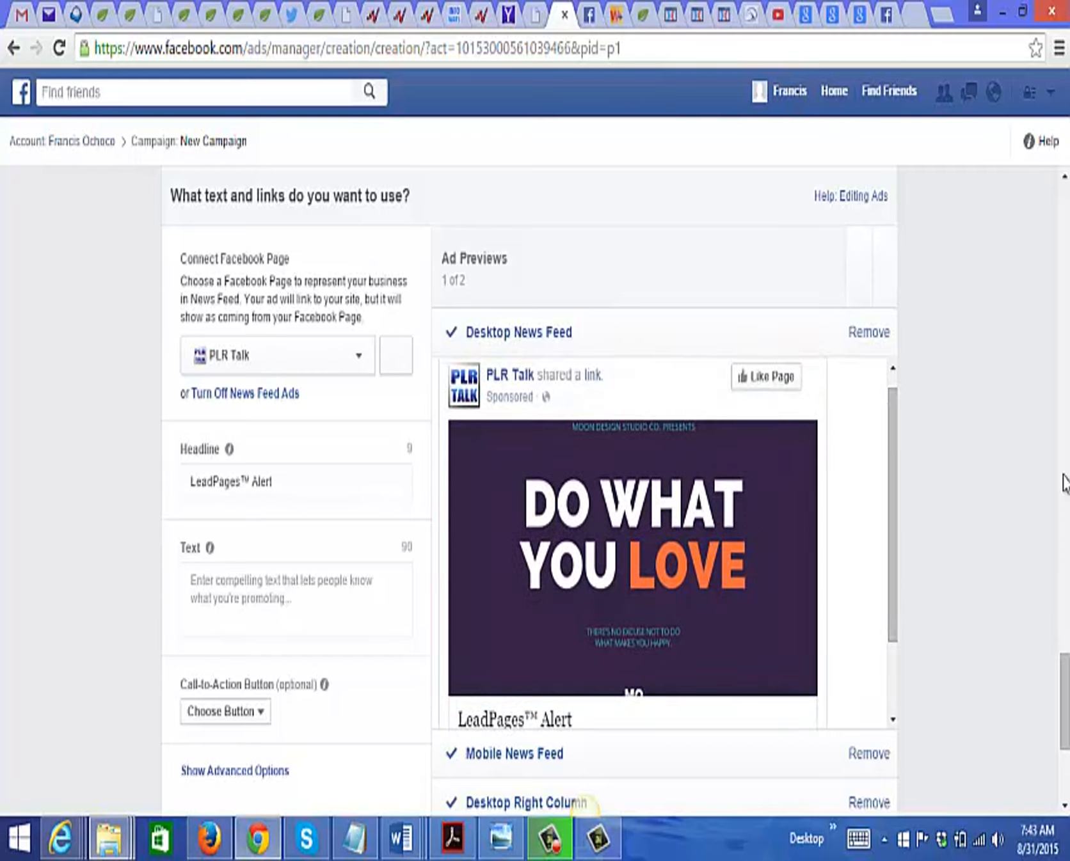
left_click_drag(1065, 659, 1065, 697)
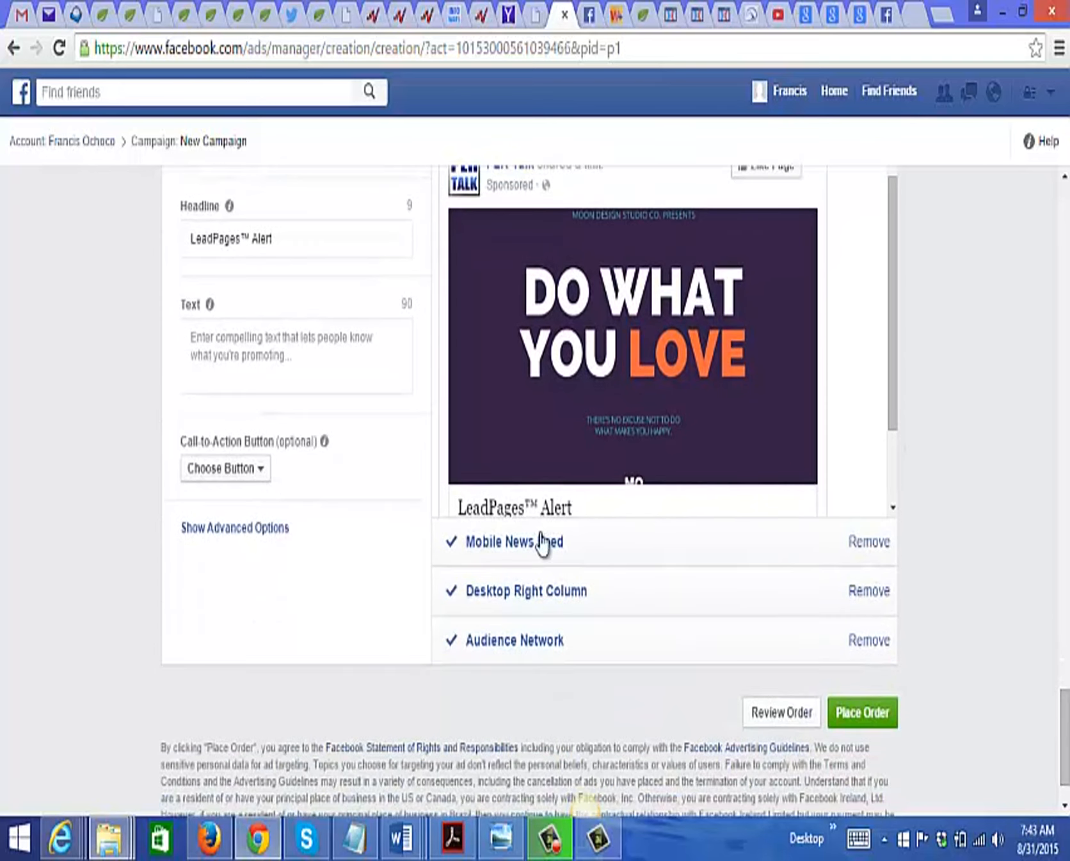
left_click(878, 542)
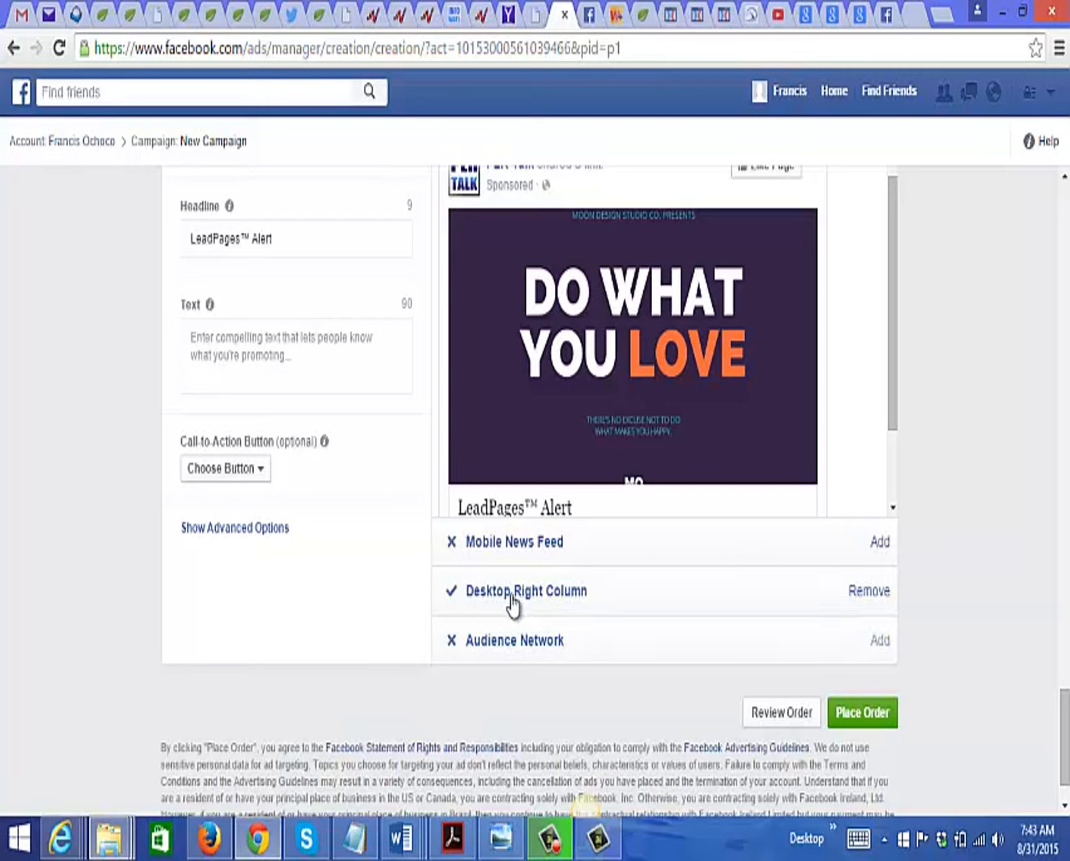
left_click(861, 592)
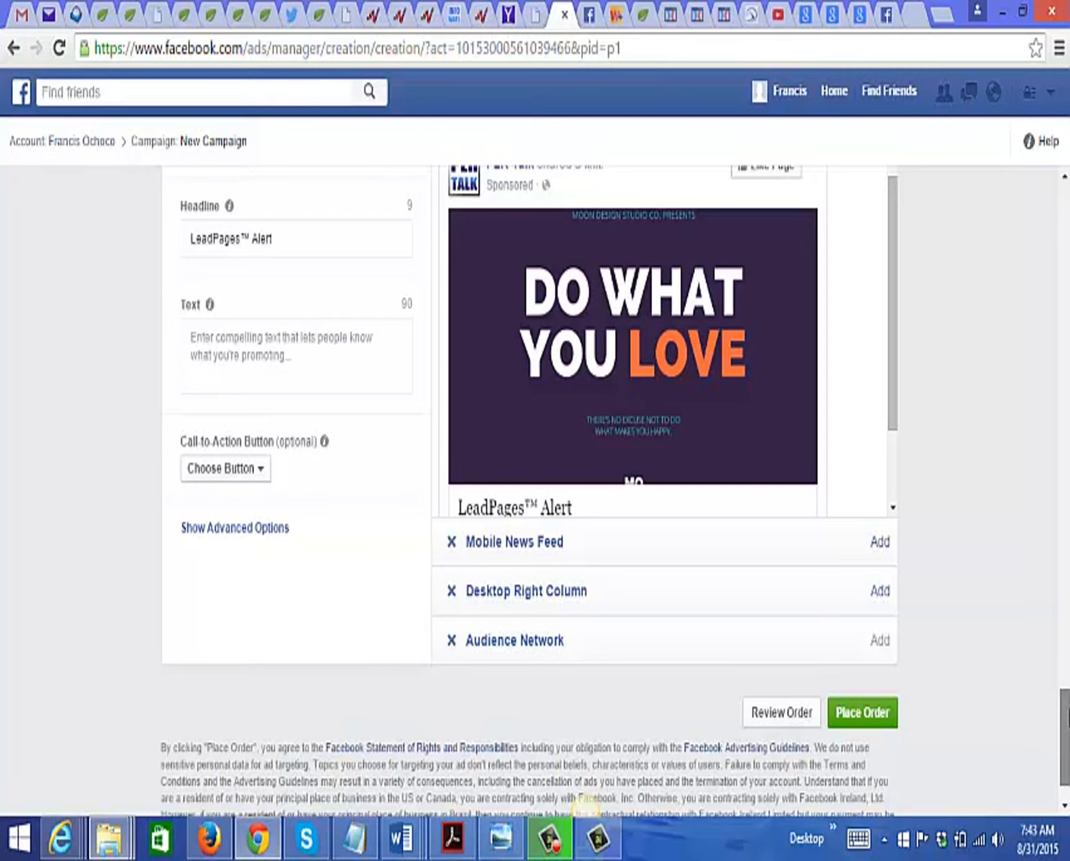
scroll(586, 809, "up", 2)
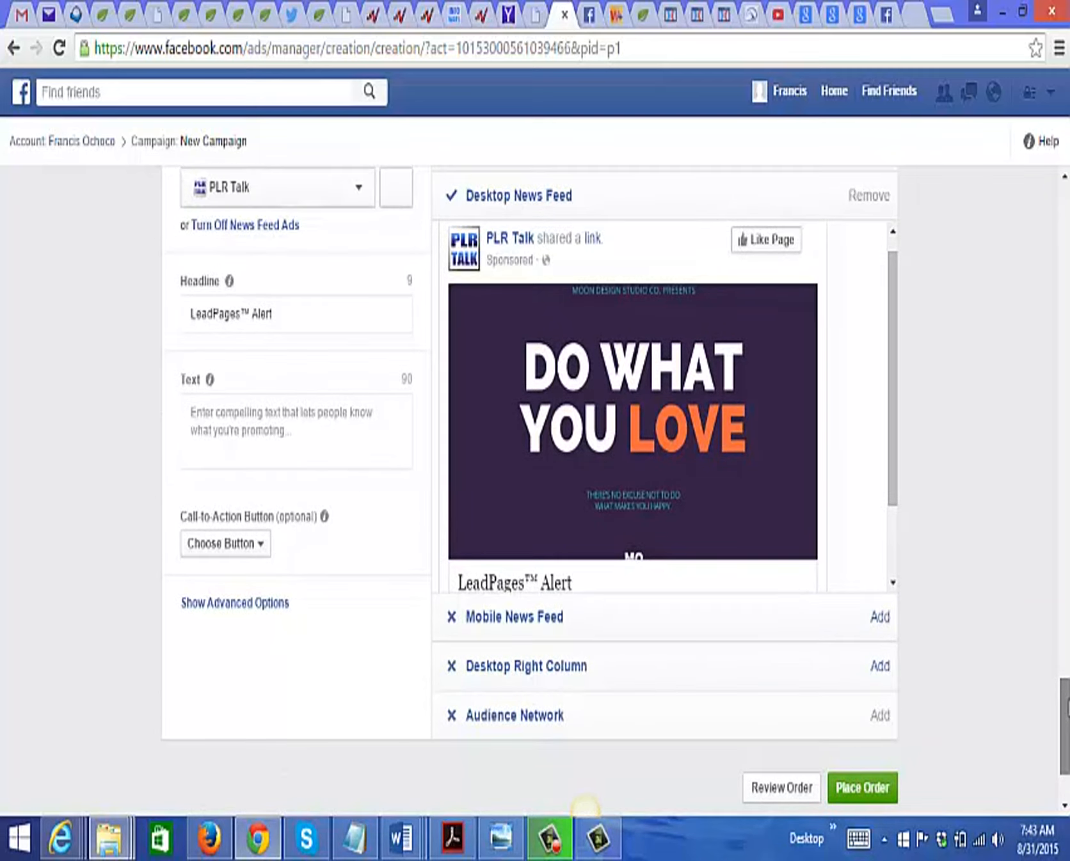
scroll(1065, 697, "up", 3)
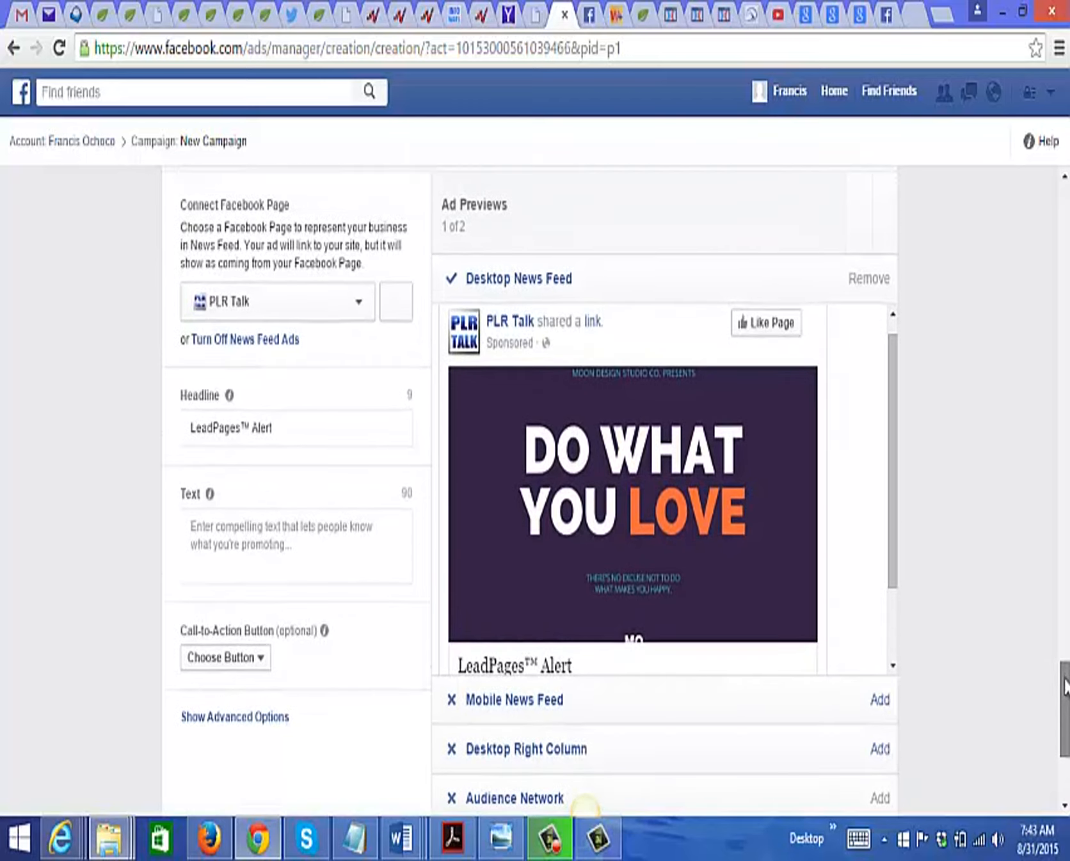
Step: Set the ad's headline to "Start a business" and choose Download as its call-to-action button
scroll(1065, 688, "up", 2)
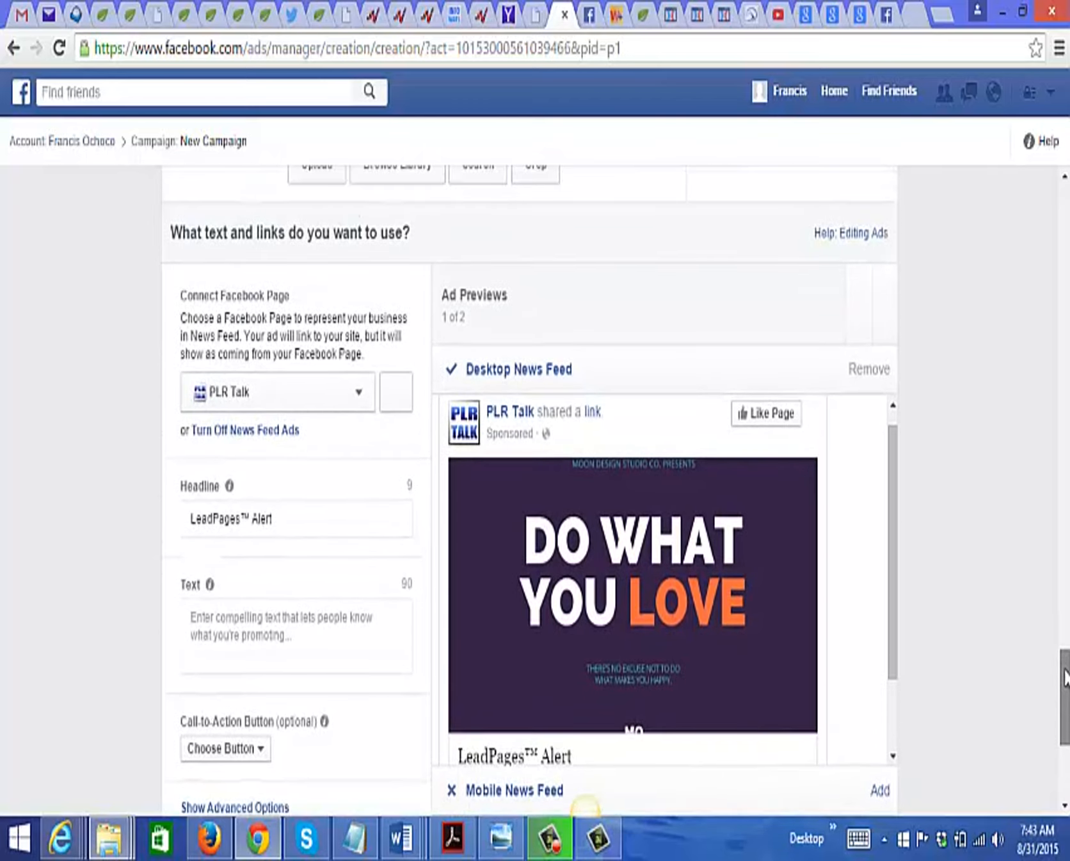
scroll(1066, 680, "down", 1)
scroll(1066, 680, "down", 2)
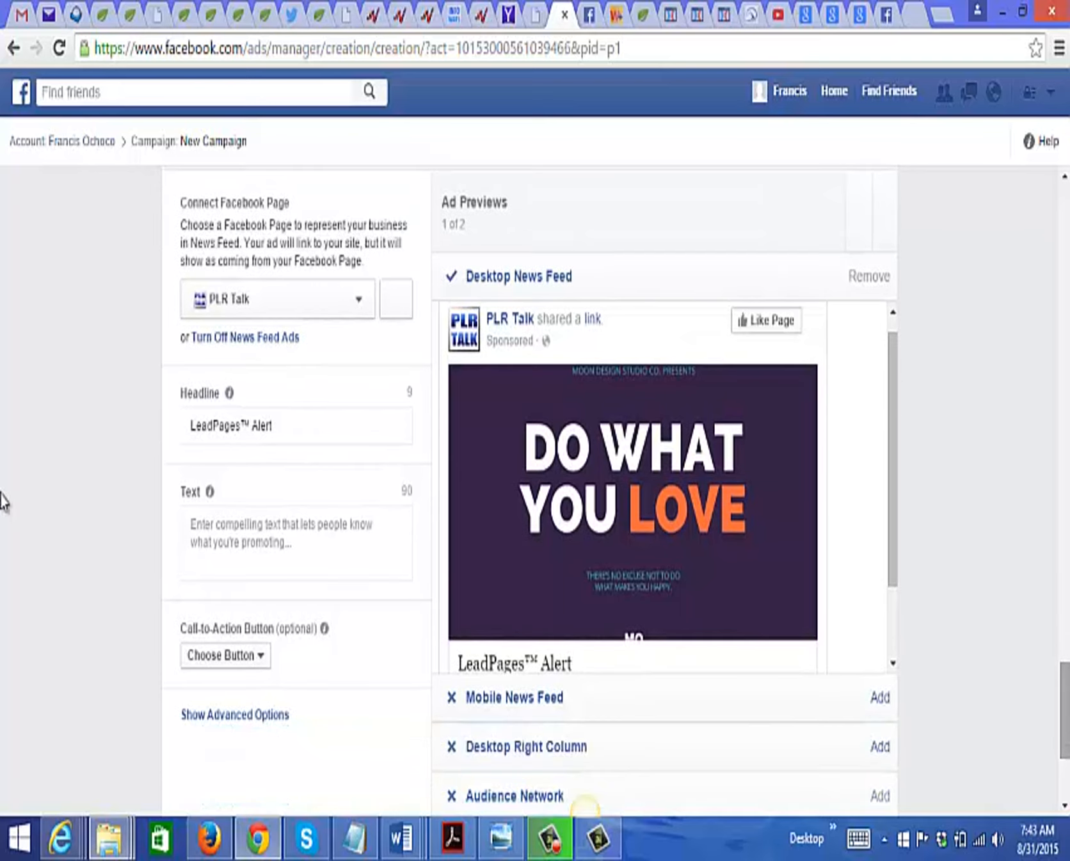
scroll(1066, 680, "up", 1)
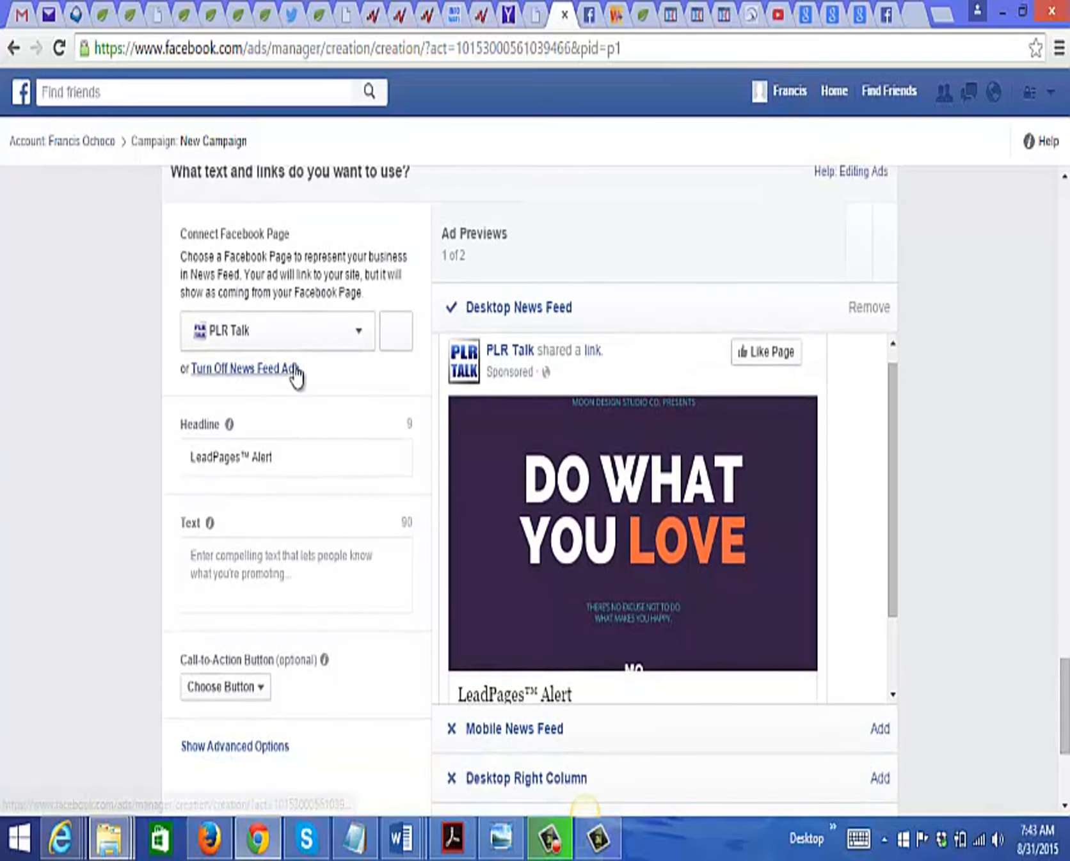
left_click(329, 458)
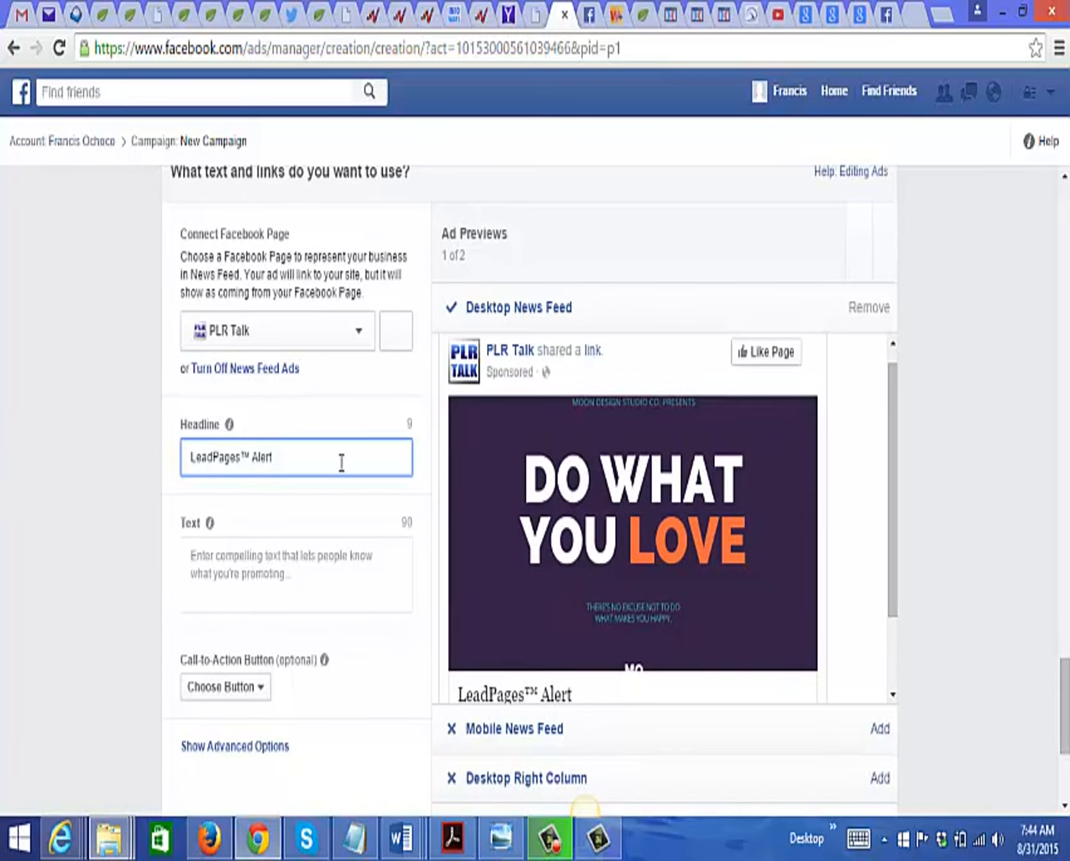
left_click_drag(341, 464, 80, 435)
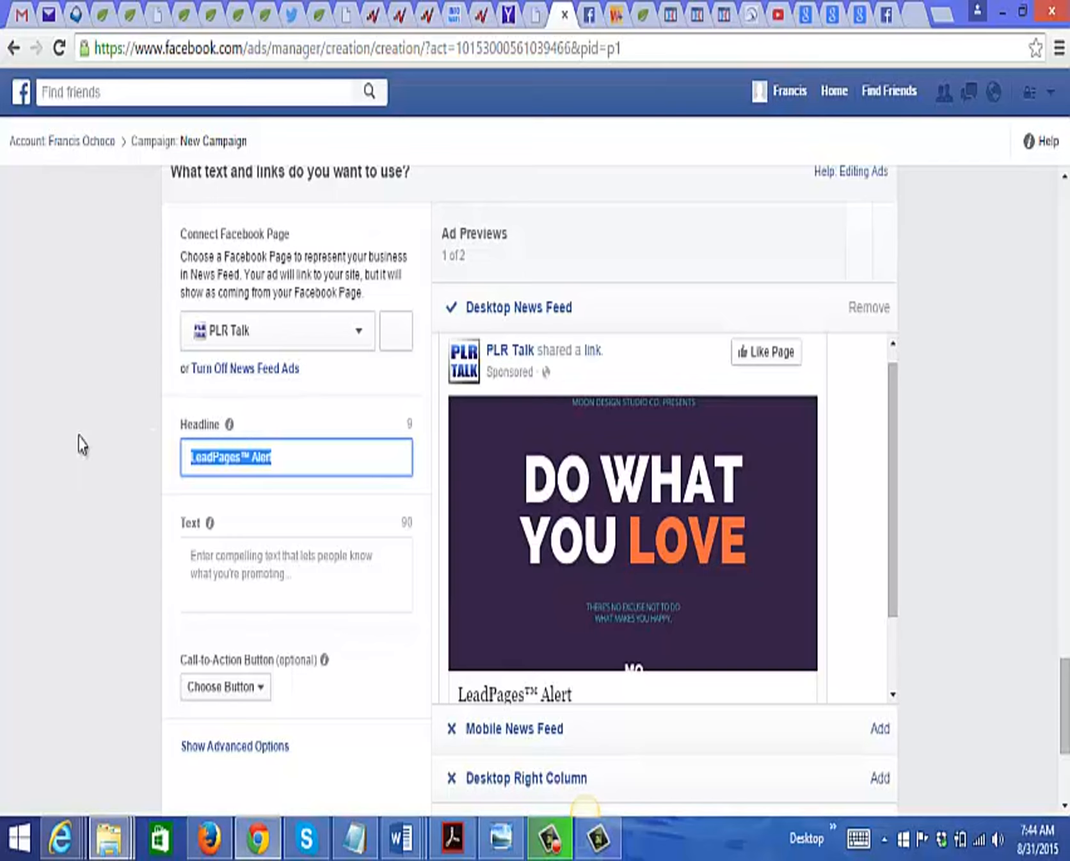
type("Start a business")
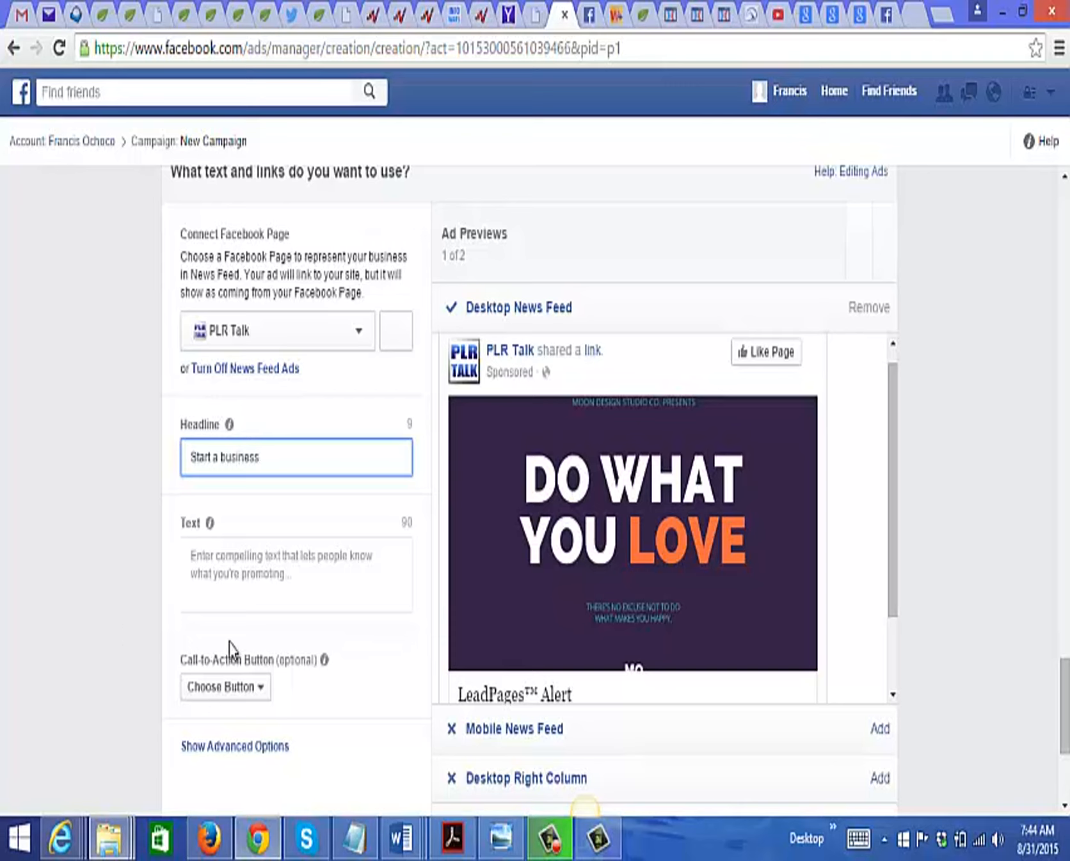
left_click(262, 689)
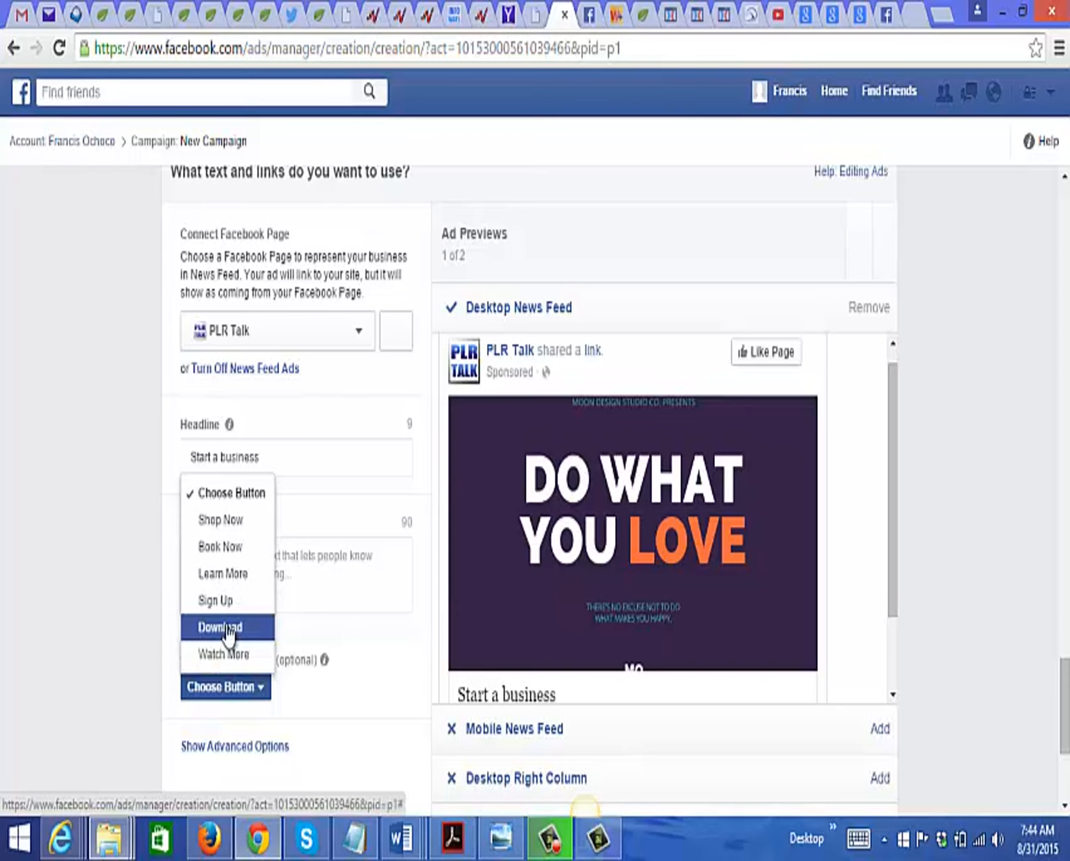
left_click(228, 636)
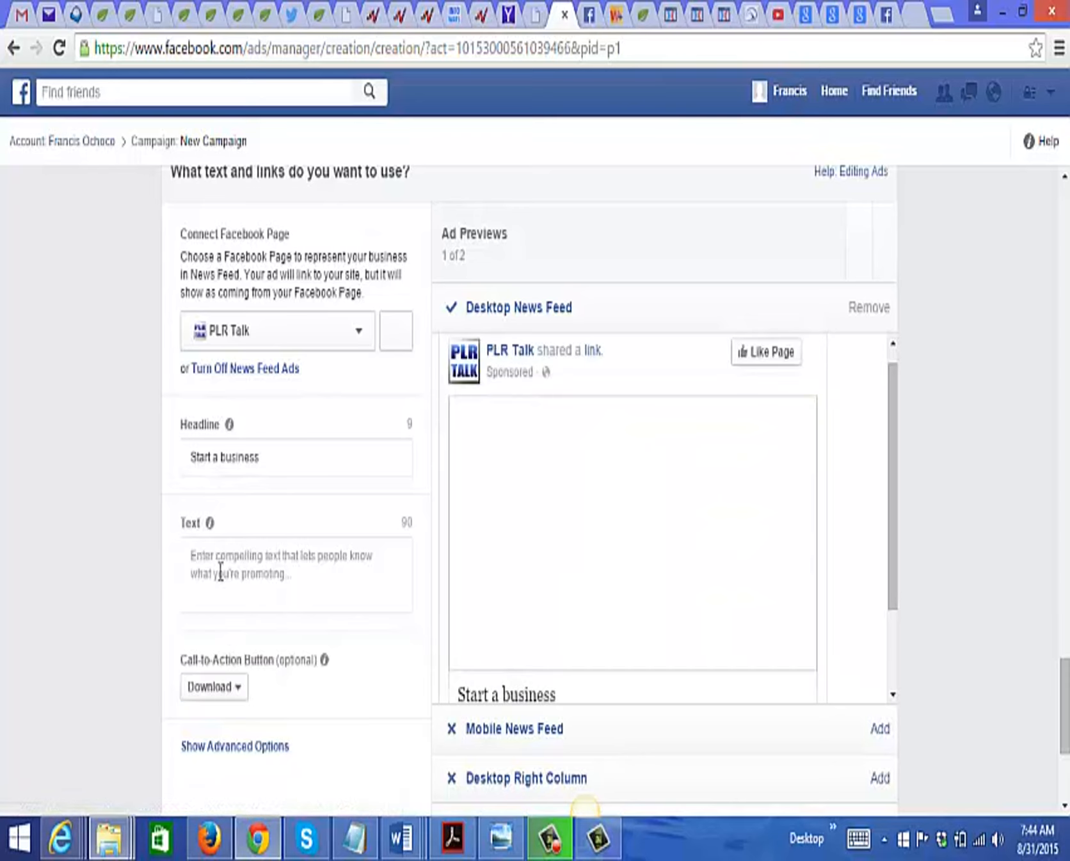
Step: Enter "Read this report on how to start your internet business the right way..." as the ad's text
left_click(220, 570)
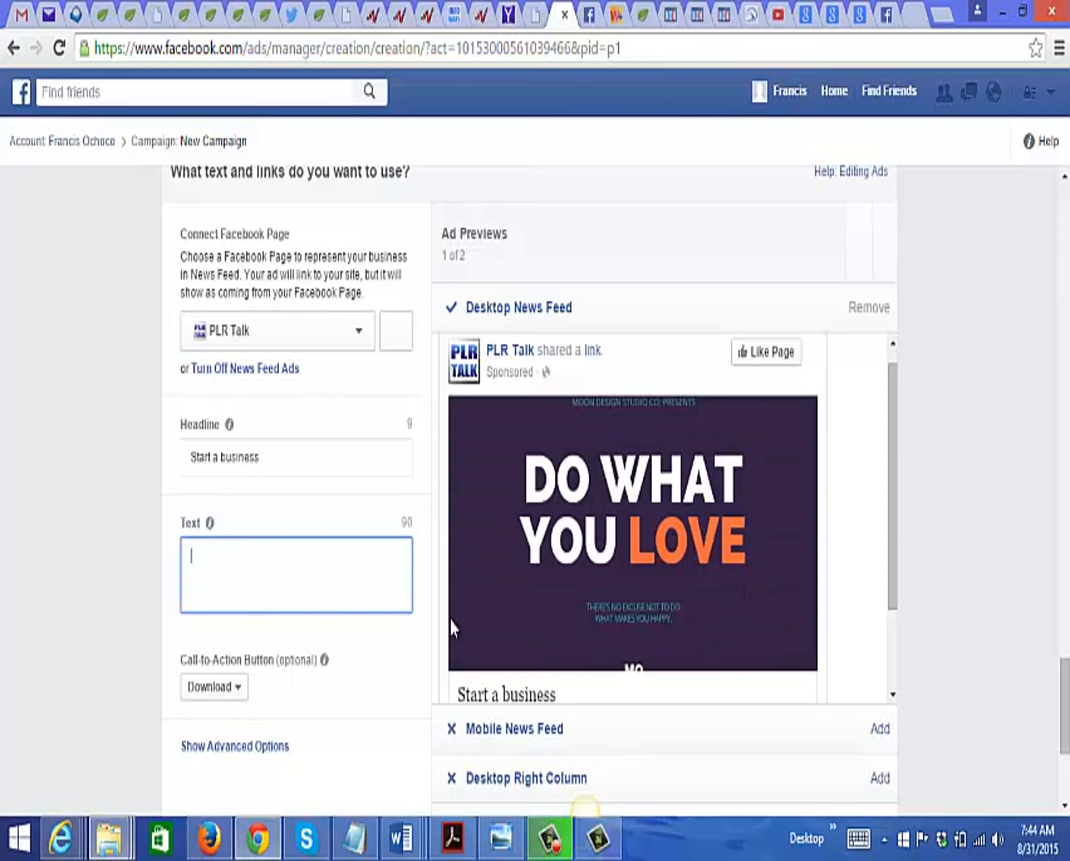
type("a")
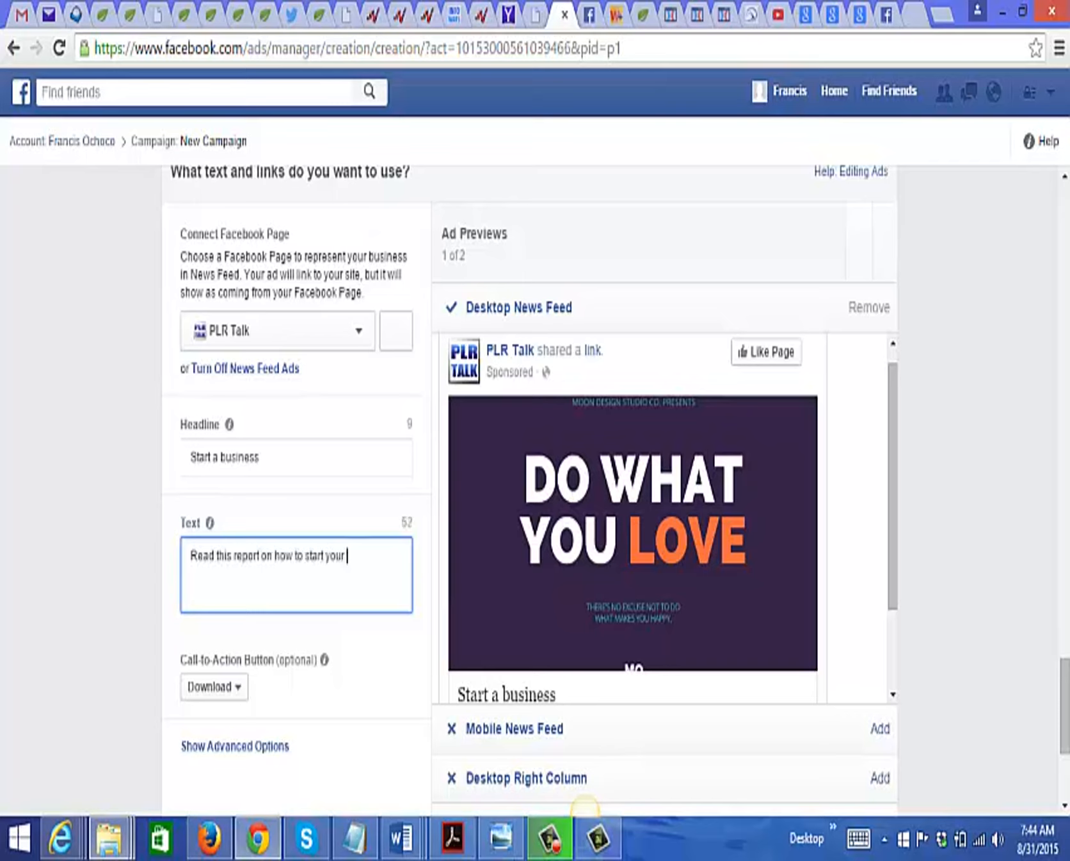
type("internet business the")
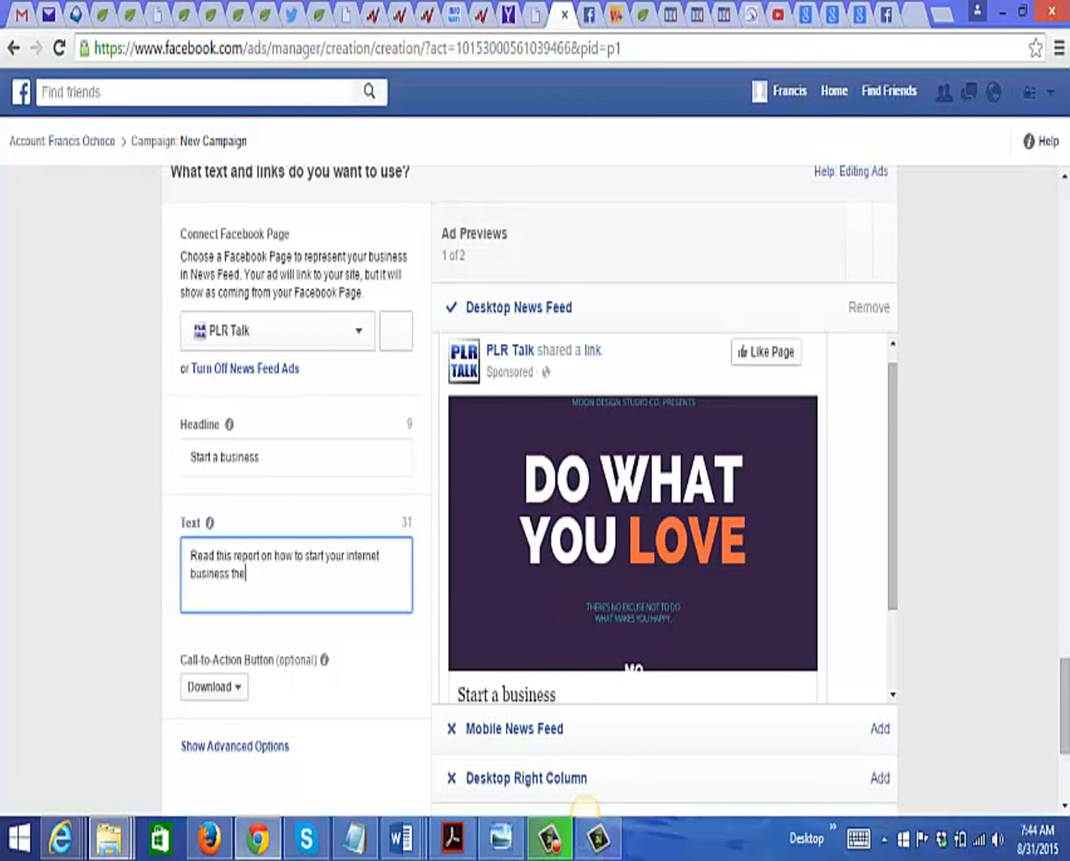
type(" right way...")
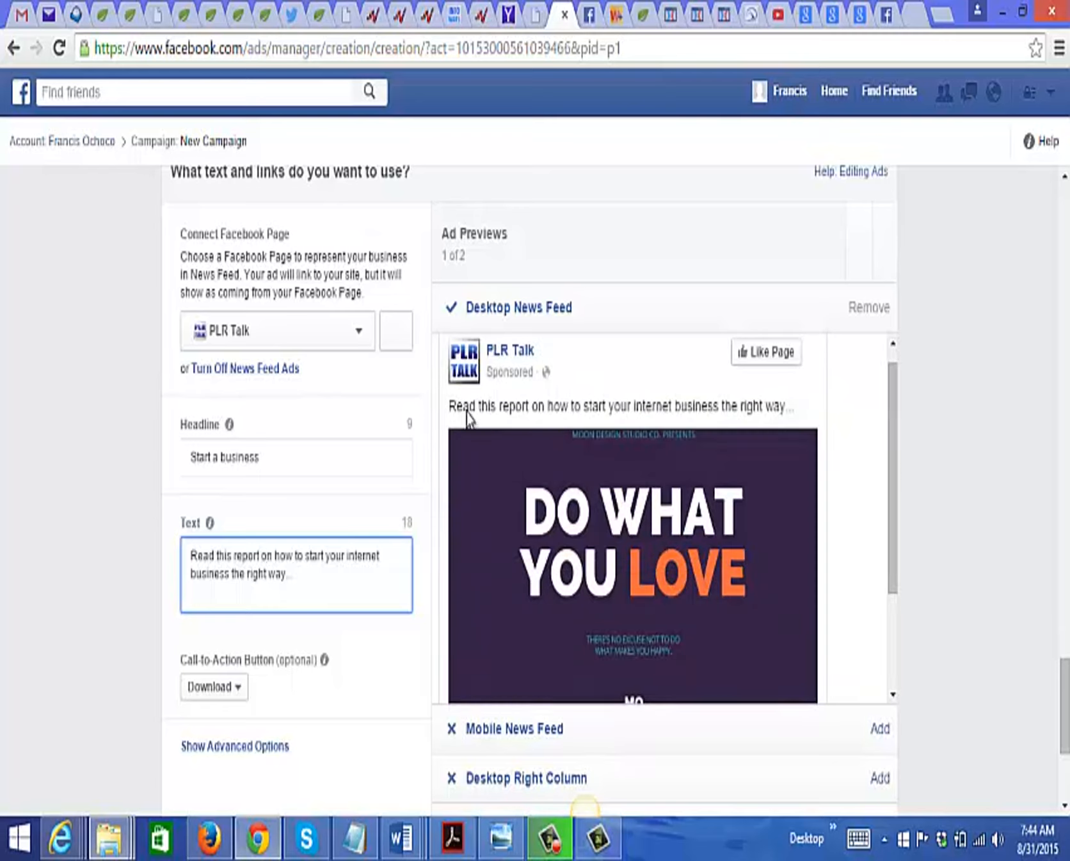
Step: Review the complete Desktop News Feed preview of the ad and the order options beneath it
left_click_drag(894, 474, 889, 557)
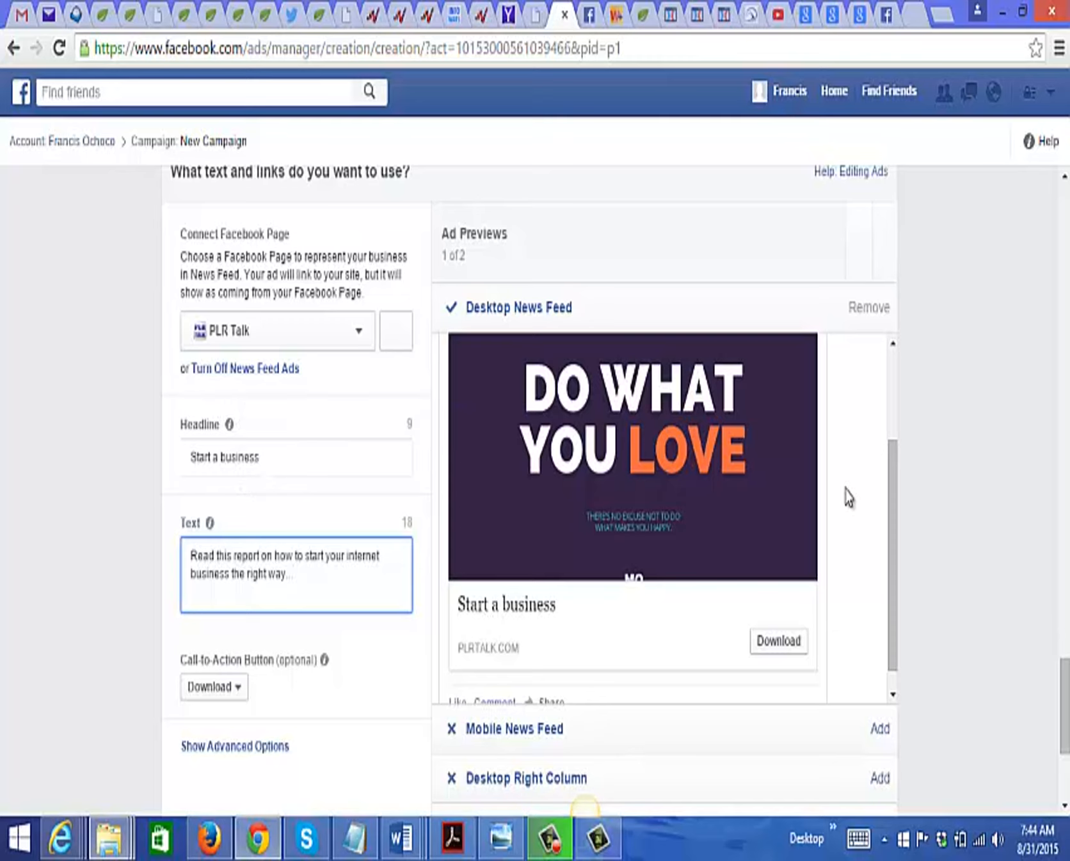
left_click_drag(895, 533, 893, 549)
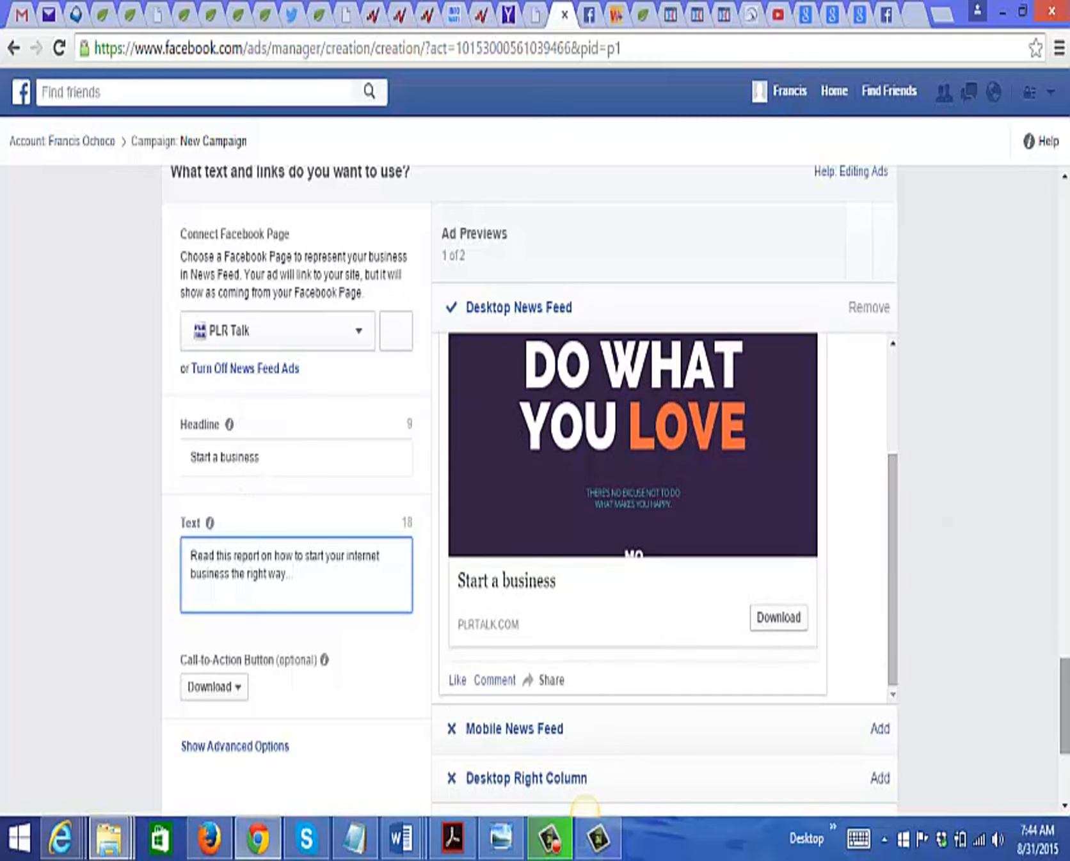
scroll(584, 807, "down", 2)
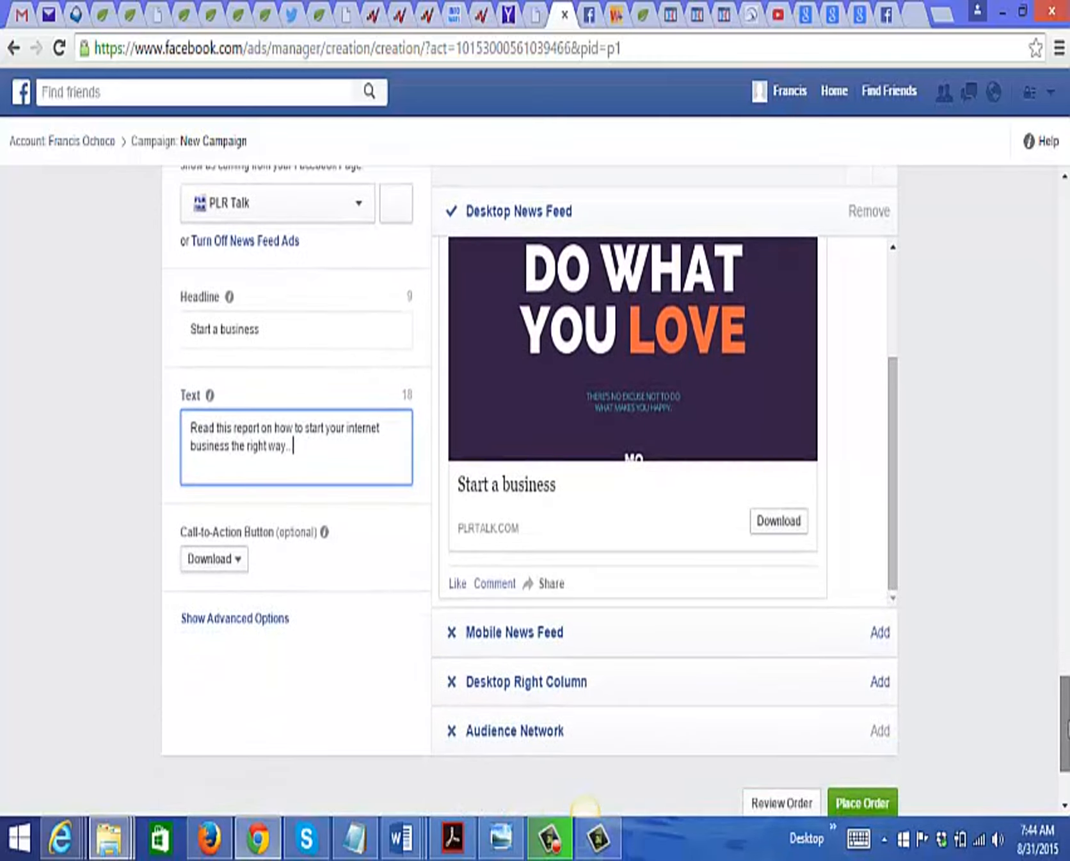
scroll(584, 807, "down", 3)
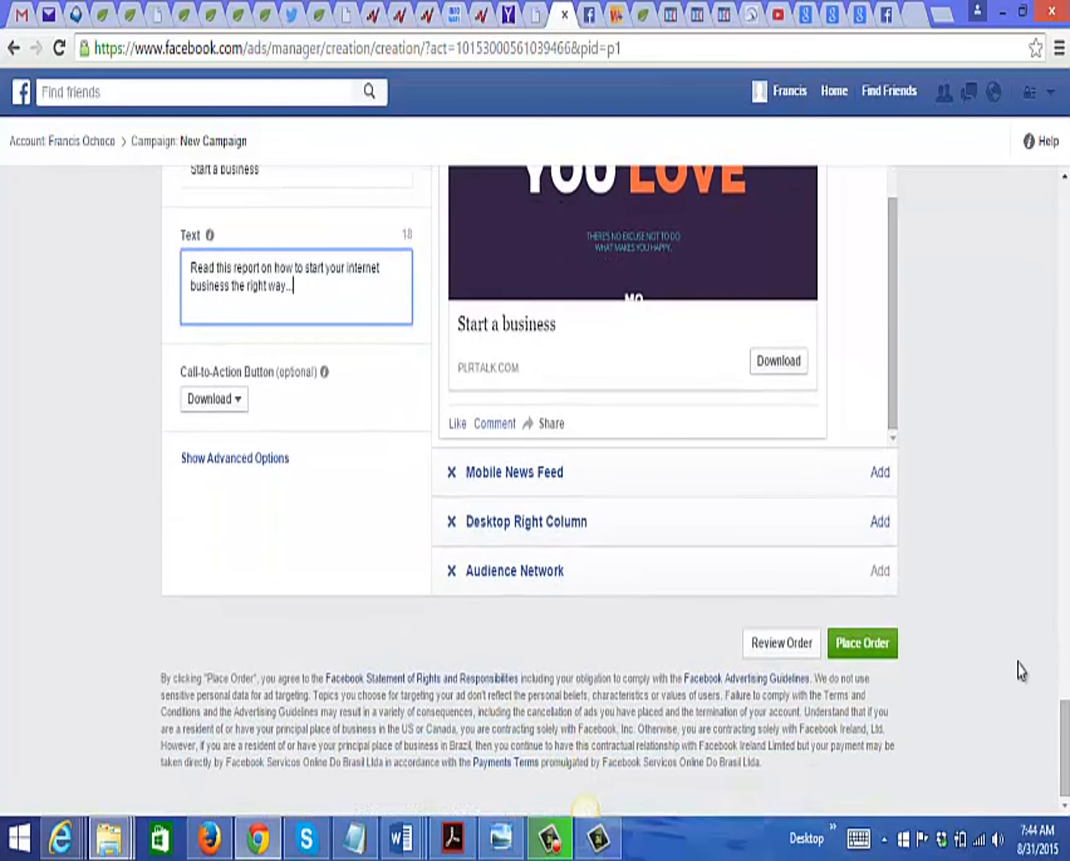
scroll(1065, 742, "up", 2)
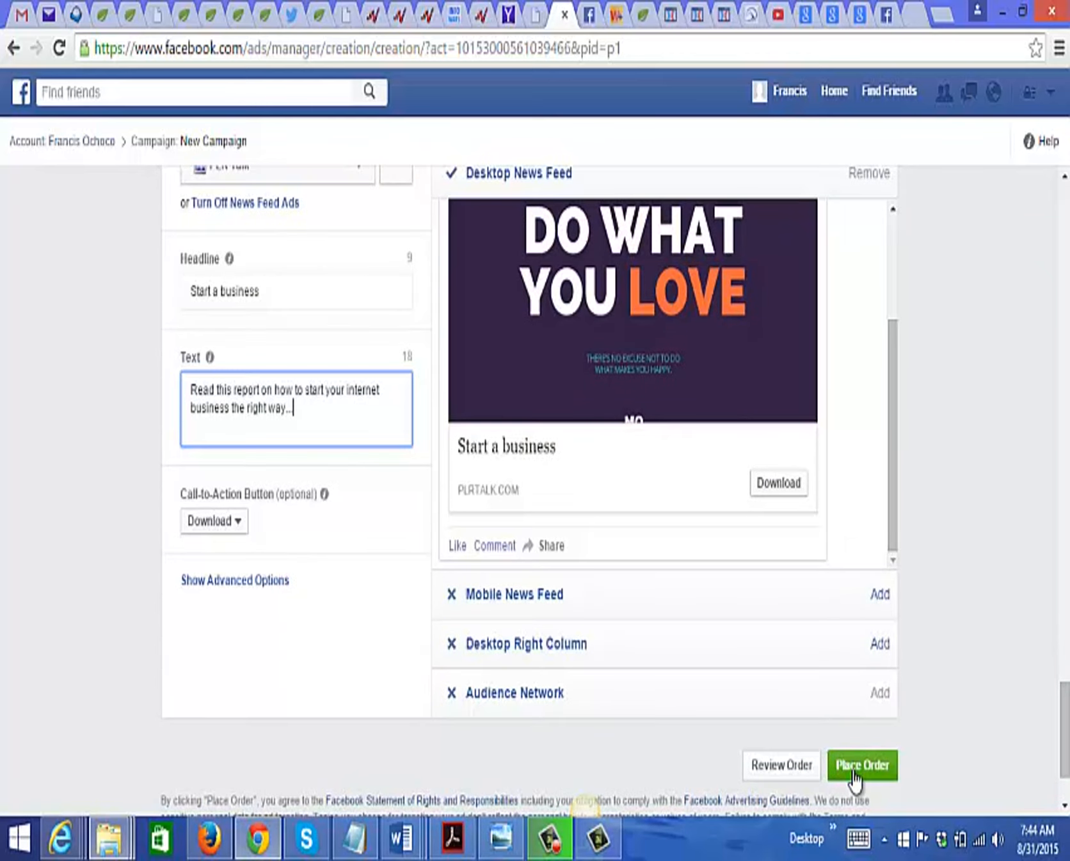